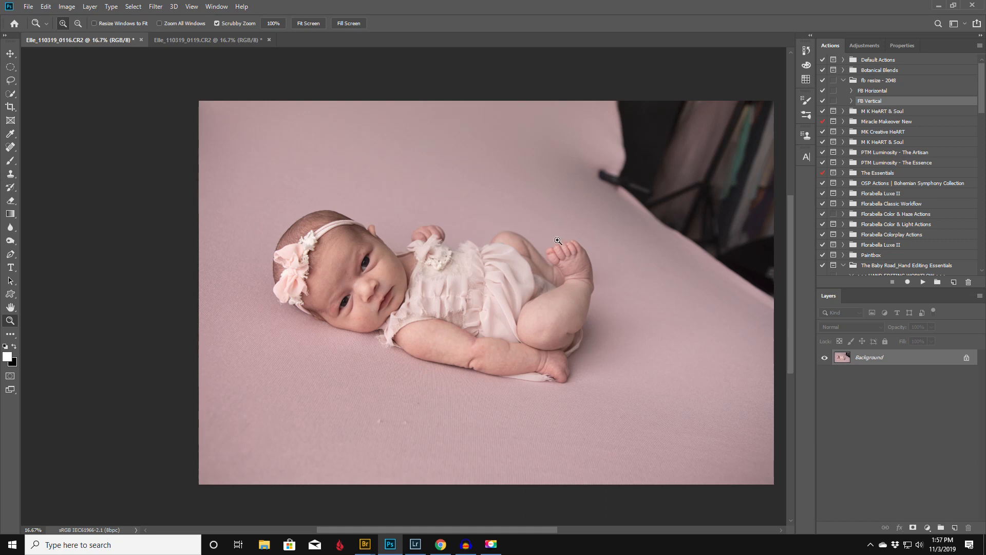
# In the 0119 photo, draw a freehand Lasso selection around the baby's head and upper body
pyautogui.click(220, 39)
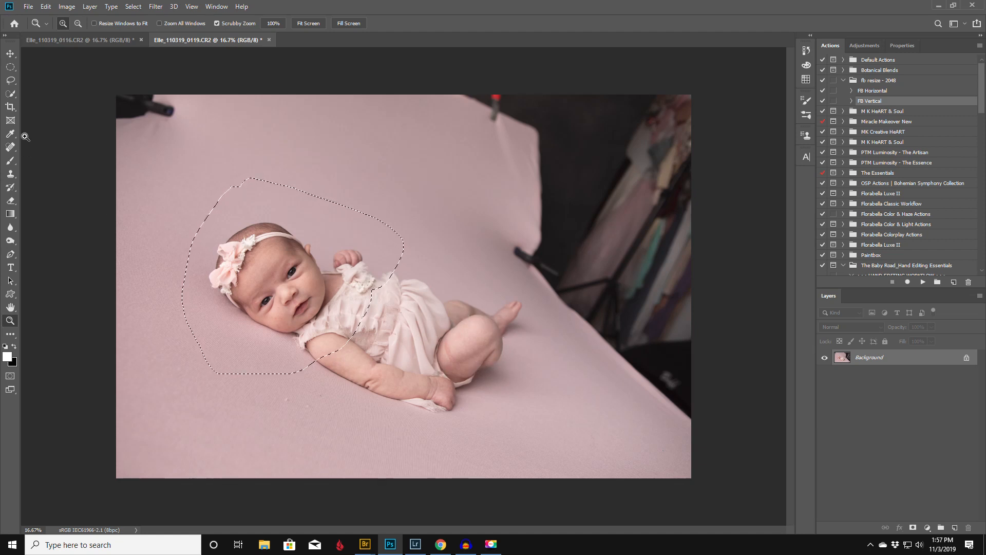
pyautogui.click(11, 80)
pyautogui.click(170, 170)
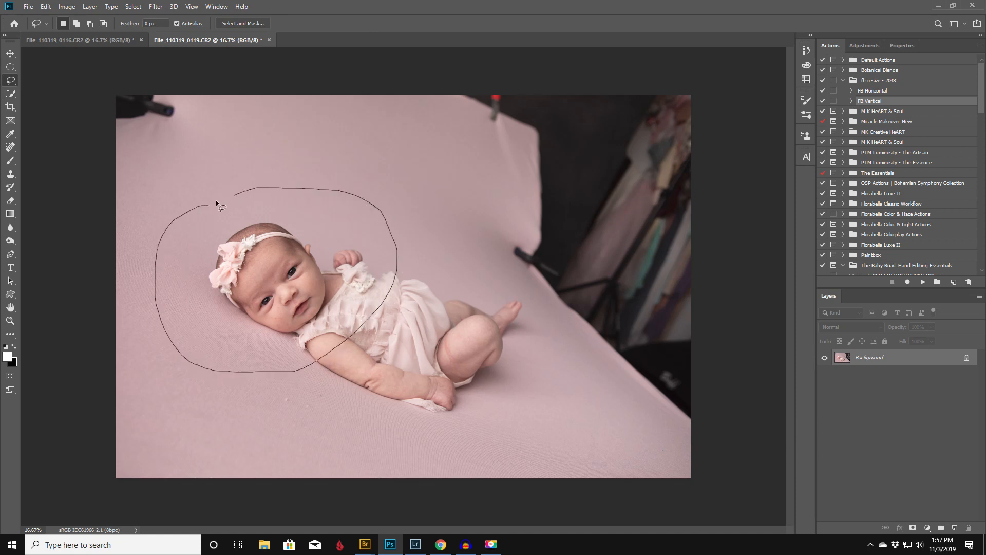
pyautogui.moveTo(204, 207); pyautogui.dragTo(203, 206)
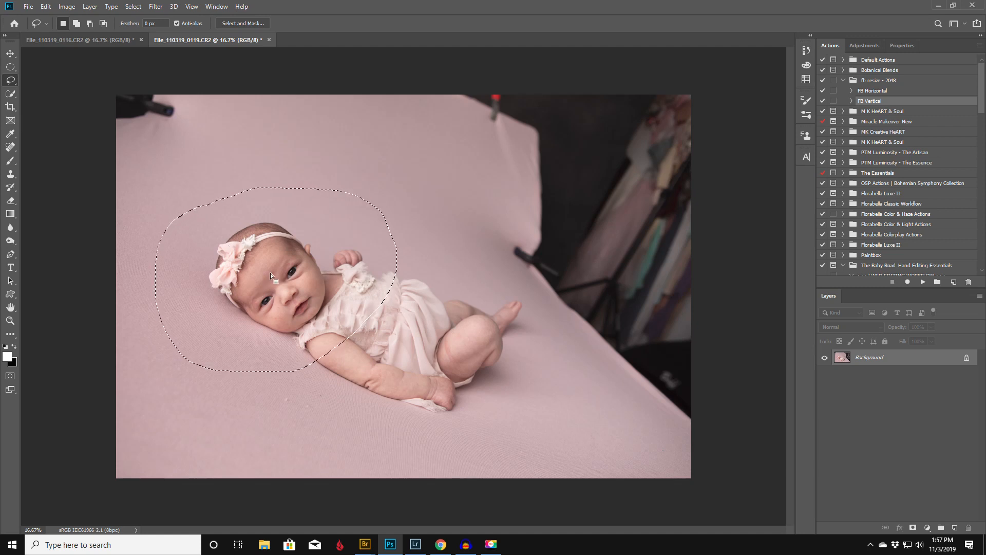
# Move the selected head and upper body into the 0116 photo, placing it over the baby's head there
pyautogui.press('v')
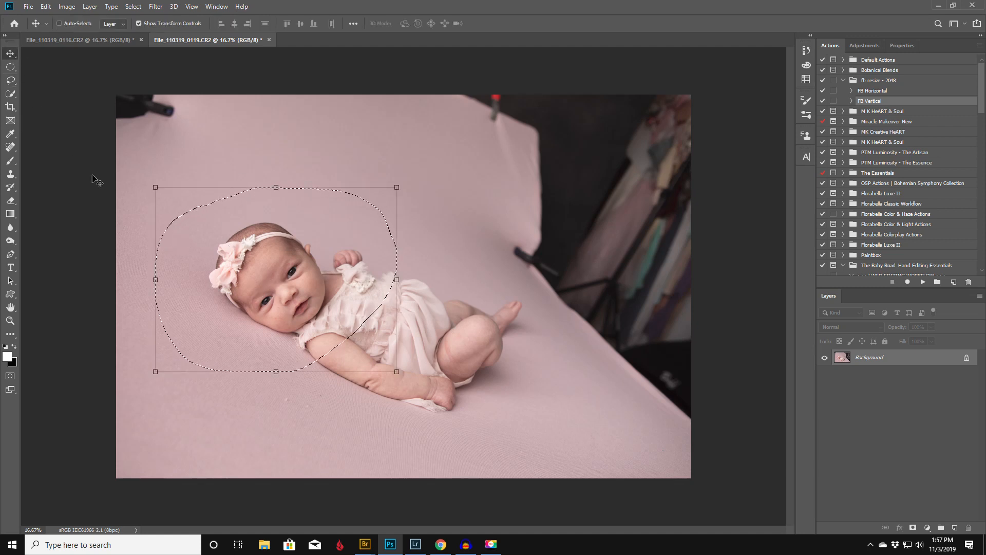
pyautogui.moveTo(319, 242); pyautogui.dragTo(116, 90)
pyautogui.moveTo(332, 263); pyautogui.dragTo(391, 242)
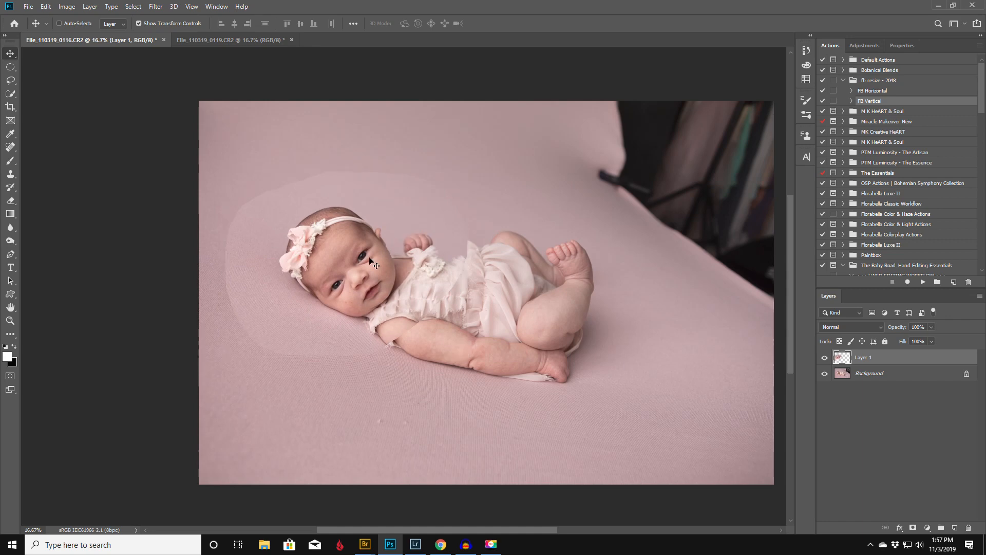
# Lower the pasted head layer's opacity to 44% for aligning it with the head underneath
pyautogui.click(9, 321)
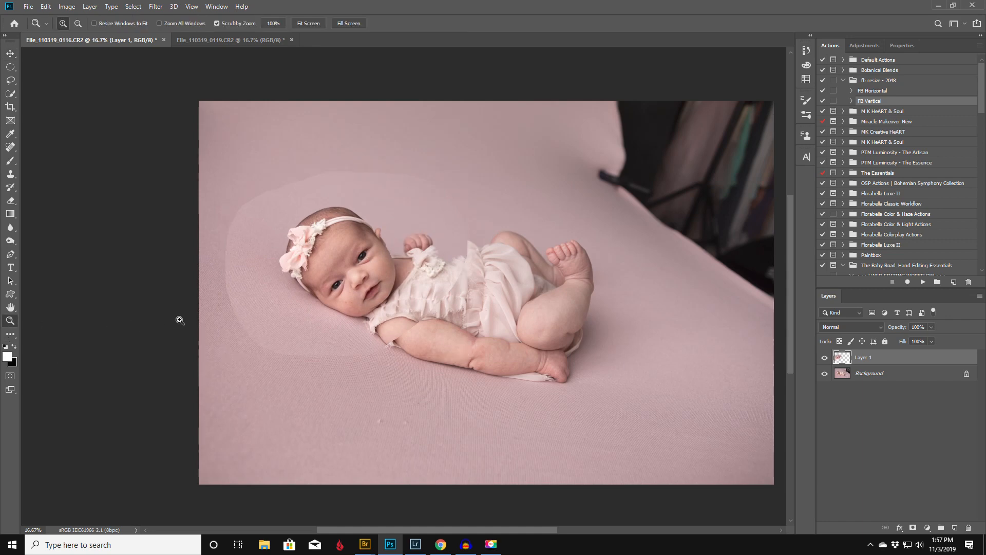
pyautogui.click(213, 263)
pyautogui.click(314, 271)
pyautogui.scroll(1, 474, 272)
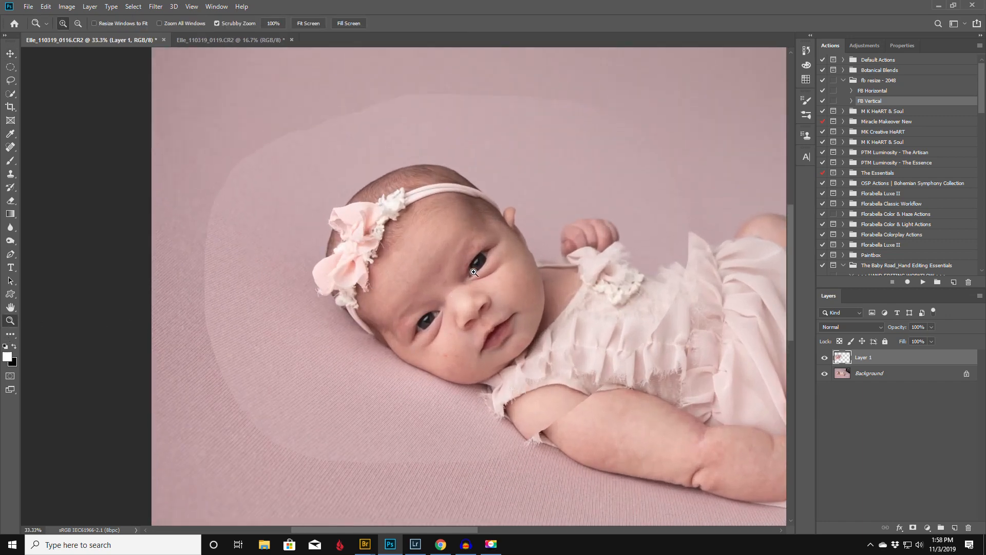
pyautogui.click(473, 272)
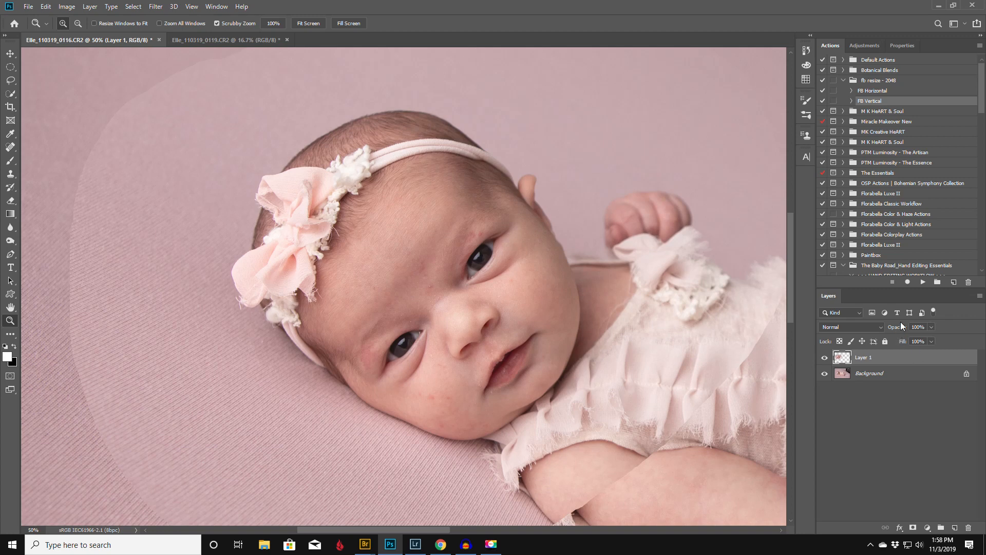
pyautogui.moveTo(871, 334); pyautogui.dragTo(851, 341)
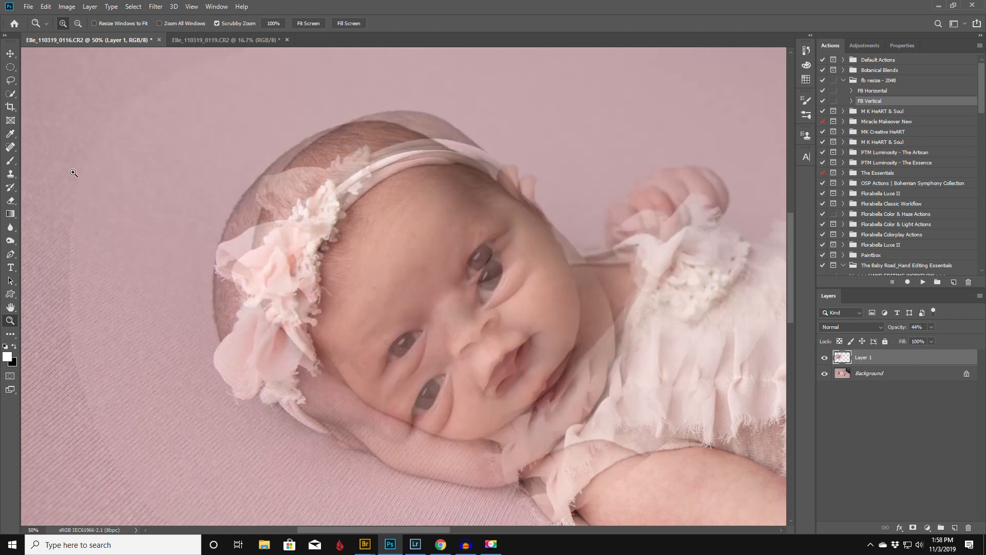
# Position Layer 1 over the original head, scaling it to about 116% and rotating it about -12.2°
pyautogui.click(11, 54)
pyautogui.moveTo(316, 280); pyautogui.dragTo(305, 297)
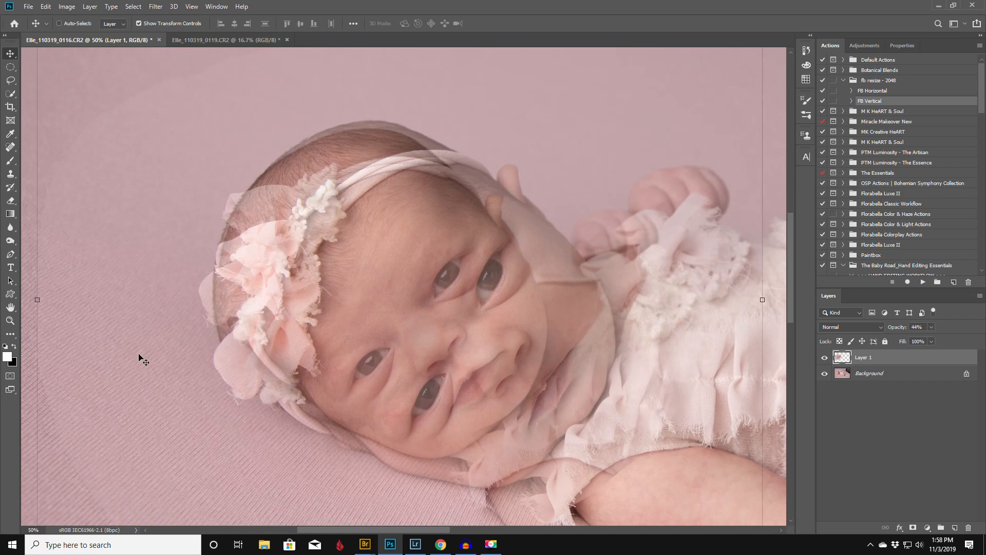
pyautogui.click(10, 320)
pyautogui.keyDown('alt'); pyautogui.click(448, 316); pyautogui.keyUp('alt')
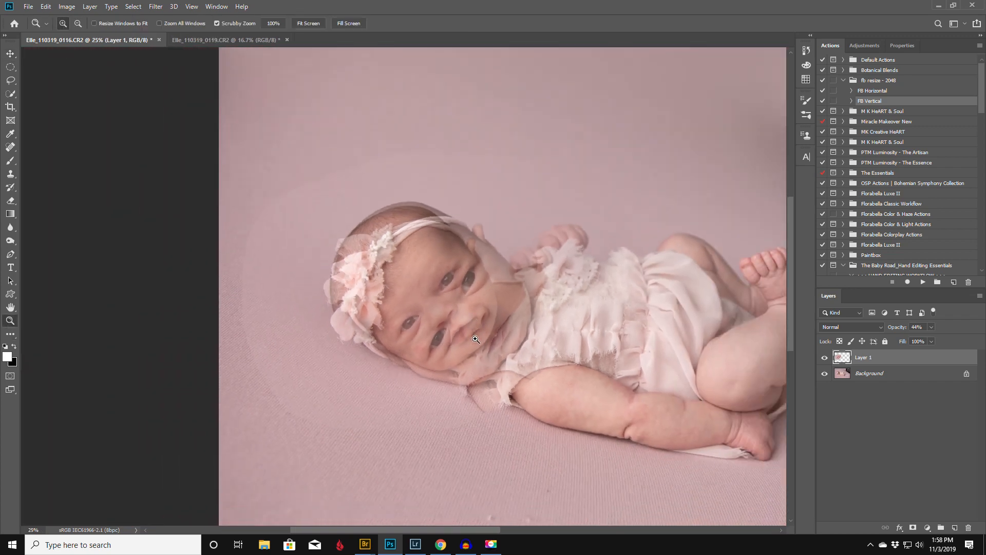
pyautogui.moveTo(461, 527); pyautogui.dragTo(508, 526)
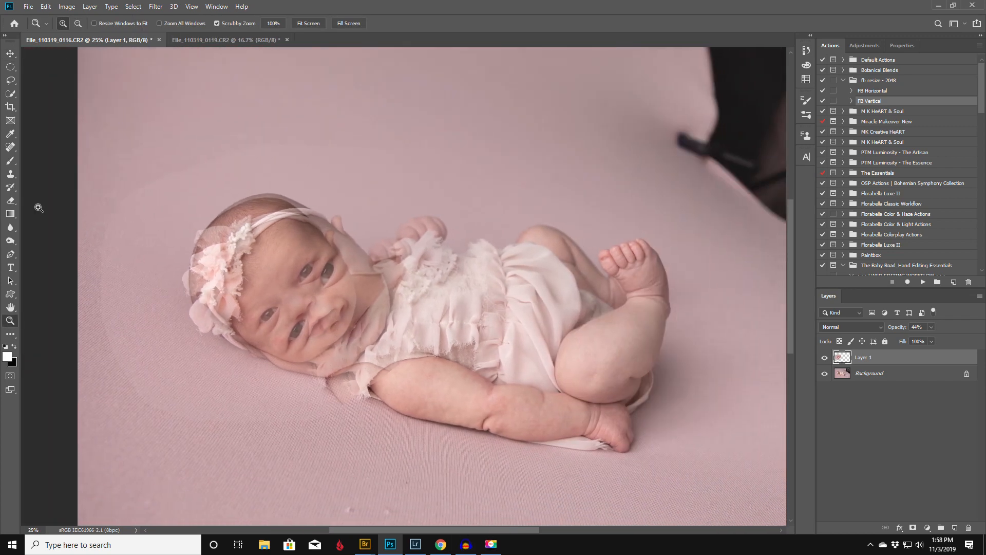
pyautogui.click(10, 53)
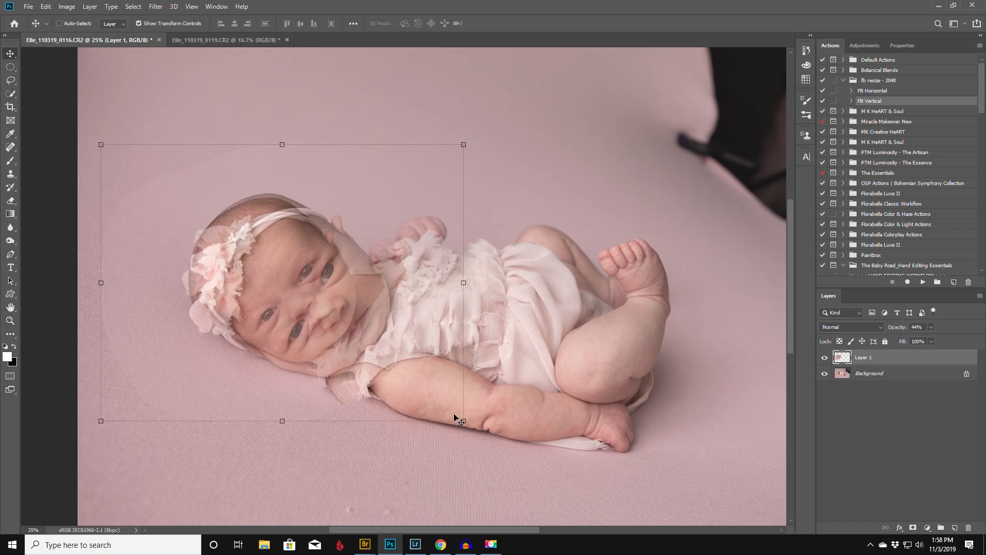
pyautogui.moveTo(463, 421); pyautogui.dragTo(521, 409)
pyautogui.moveTo(335, 294); pyautogui.dragTo(333, 285)
pyautogui.moveTo(522, 393); pyautogui.dragTo(537, 399)
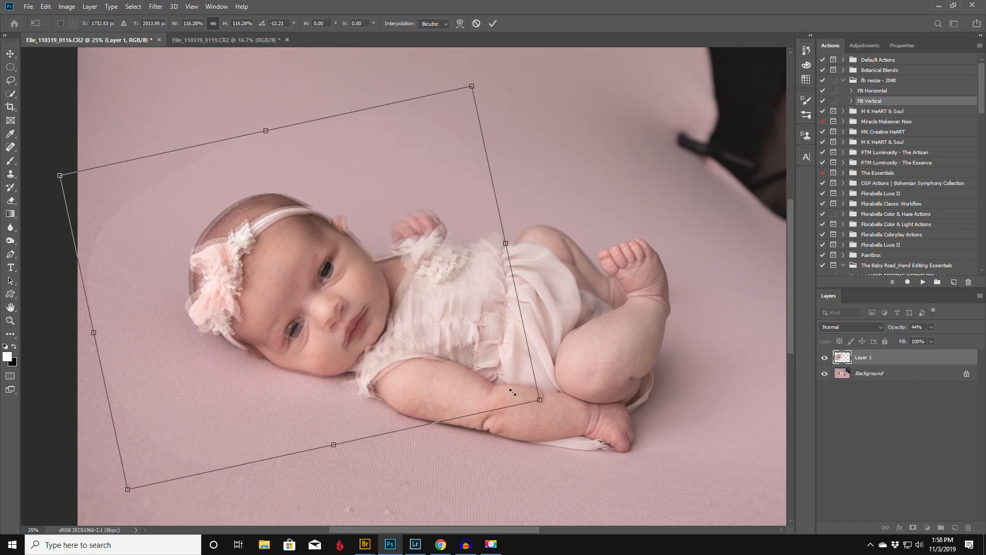
pyautogui.press('Return')
# Shift Layer 1 slightly and enlarge it a little more to match the size of the face underneath
pyautogui.moveTo(344, 319); pyautogui.dragTo(339, 318)
pyautogui.hotkey('shift', 'Right')
pyautogui.hotkey('shift', 'Right')
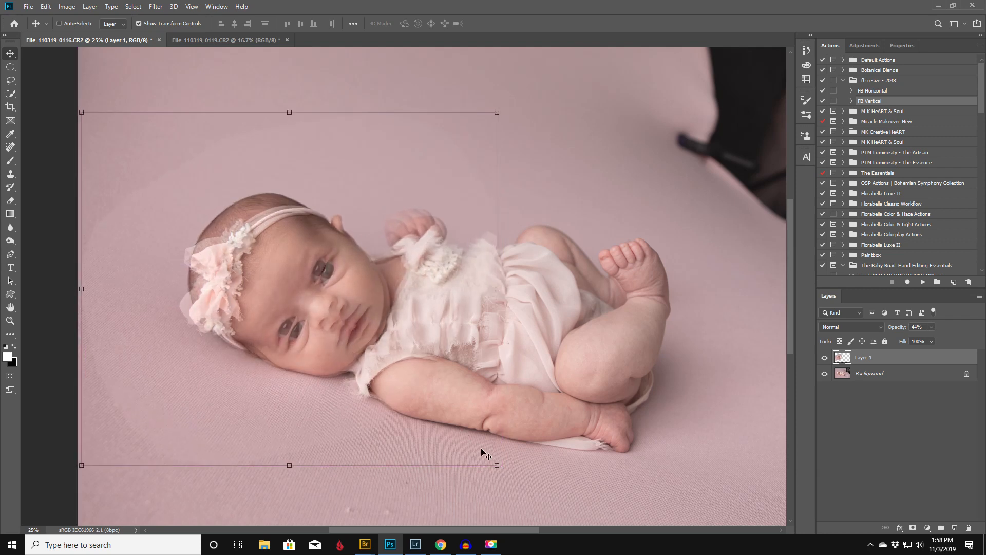
pyautogui.moveTo(494, 465); pyautogui.dragTo(502, 469)
pyautogui.press('Return')
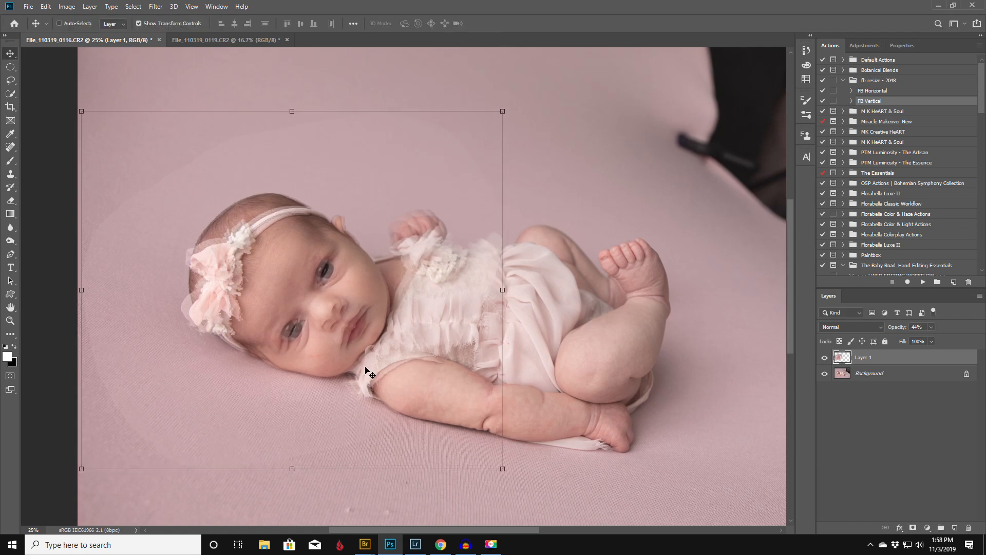
# Nudge Layer 1 right in small increments to line up its eyes and mouth with the original face
pyautogui.hotkey('shift', 'Down')
pyautogui.hotkey('shift', 'Right')
pyautogui.hotkey('shift', 'Right')
pyautogui.press('Right')
pyautogui.press('Right')
pyautogui.press('Up')
pyautogui.press('Up')
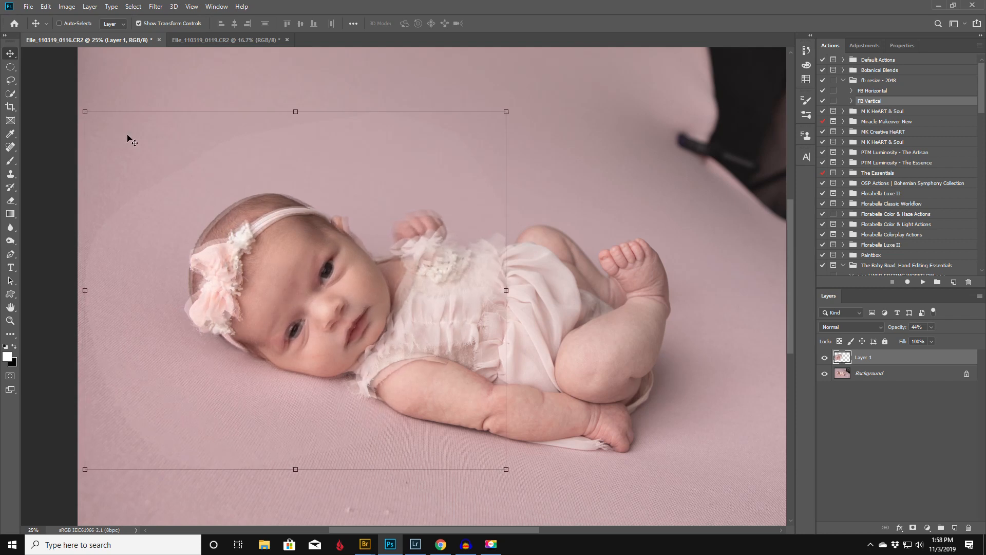
# Fine-tune Layer 1's scale and position again to fit the outline of the original head
pyautogui.moveTo(86, 112); pyautogui.dragTo(80, 107)
pyautogui.moveTo(254, 236); pyautogui.dragTo(252, 238)
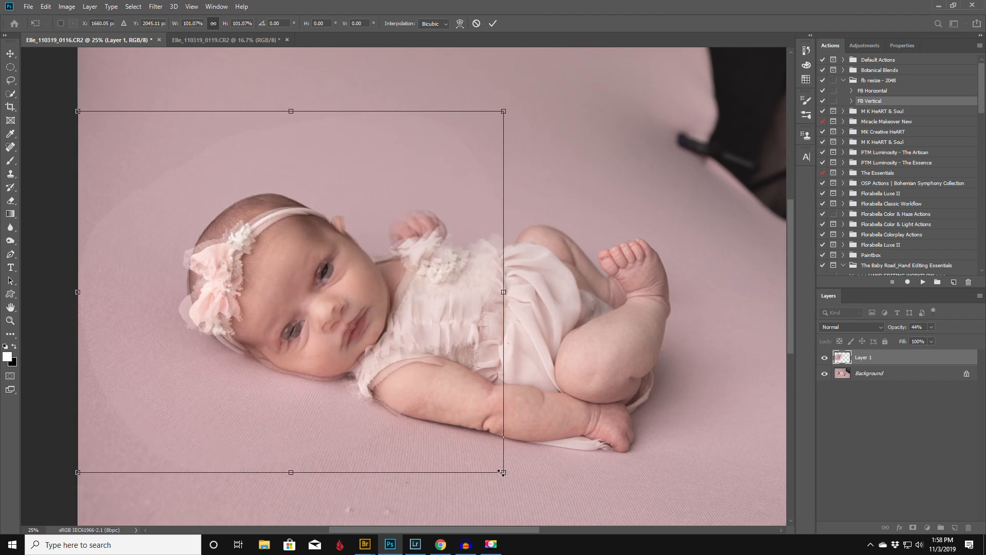
pyautogui.moveTo(502, 471); pyautogui.dragTo(504, 472)
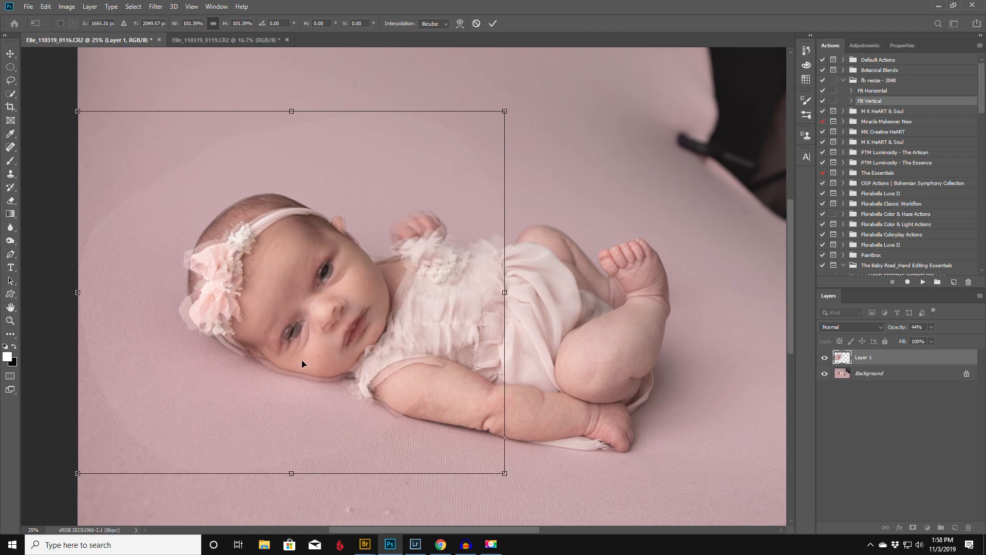
pyautogui.moveTo(307, 360); pyautogui.dragTo(302, 359)
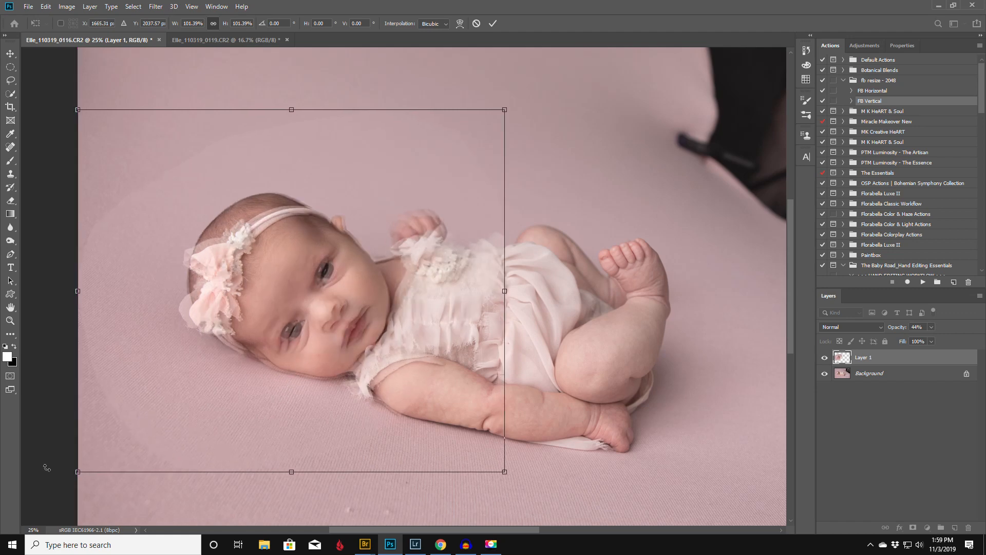
pyautogui.moveTo(78, 471); pyautogui.dragTo(83, 469)
pyautogui.press('Return')
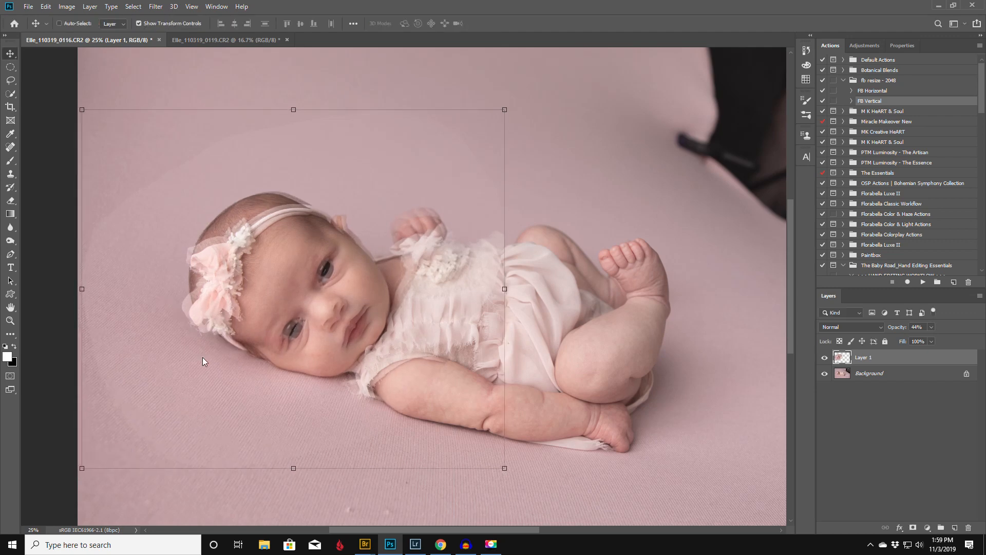
# Nudge Layer 1 slightly left and down to finish aligning the head with the original body
pyautogui.press('Down')
pyautogui.press('Left')
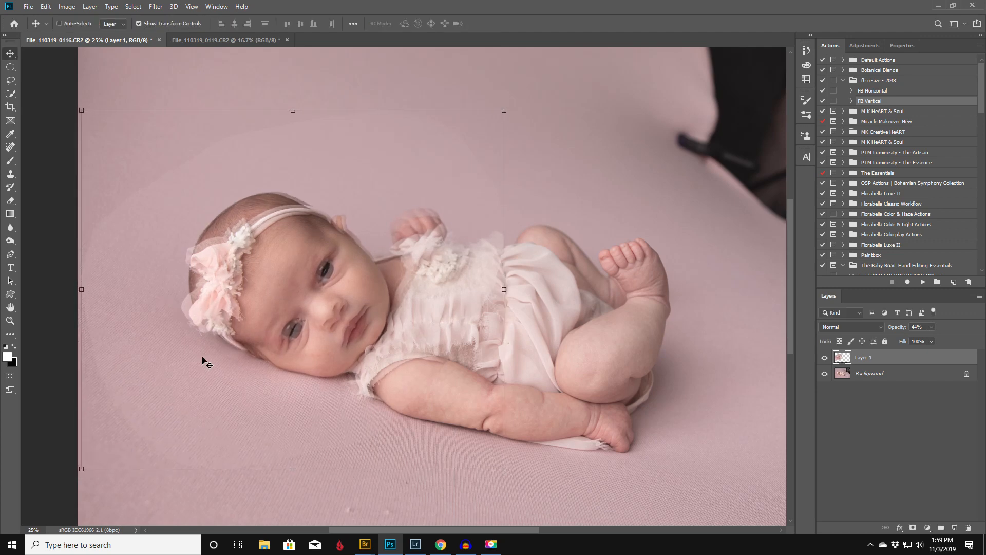
pyautogui.press('Left')
pyautogui.press('Down')
pyautogui.press('Down')
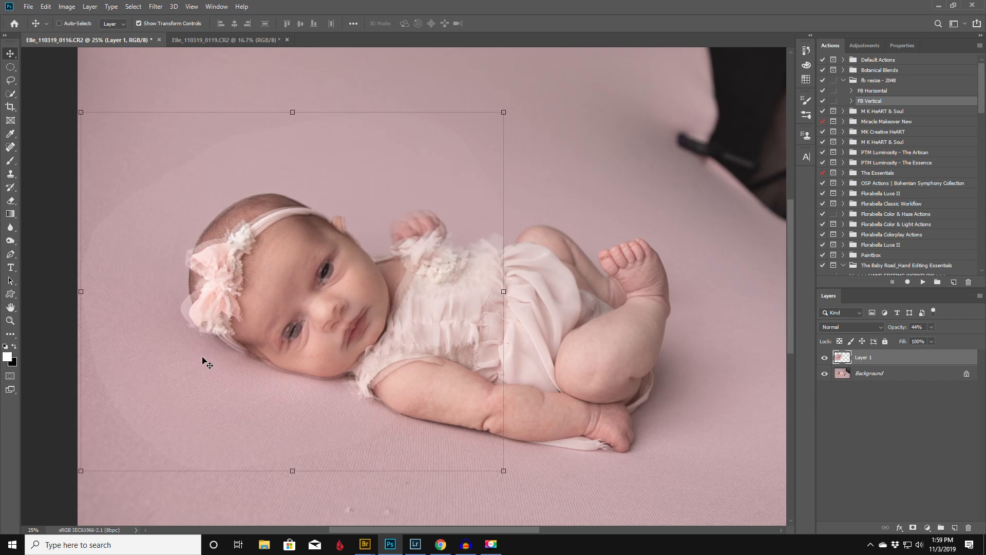
pyautogui.press('Up')
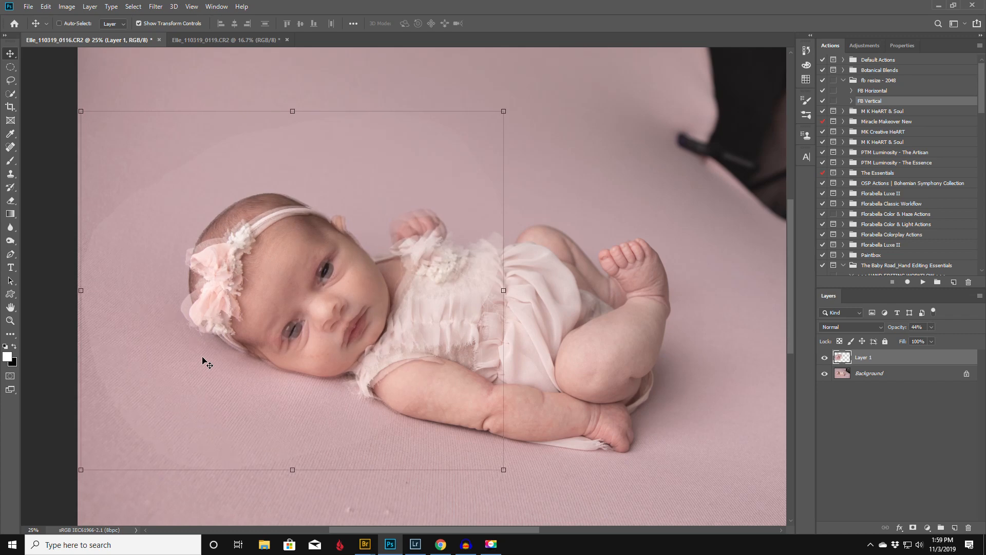
pyautogui.press('Up')
# Restore Layer 1's opacity to 100% and add a white layer mask to it
pyautogui.moveTo(985, 342); pyautogui.dragTo(985, 344)
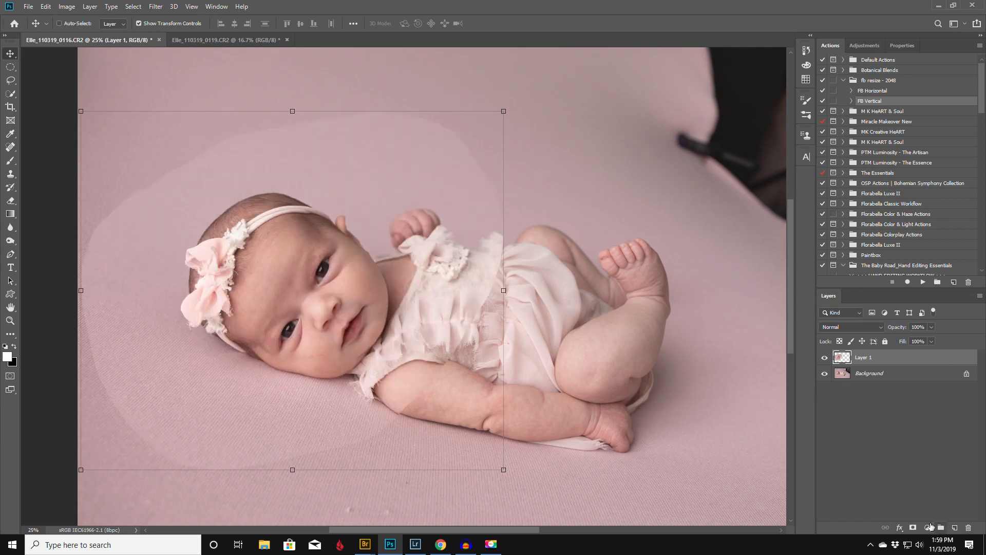
pyautogui.click(913, 528)
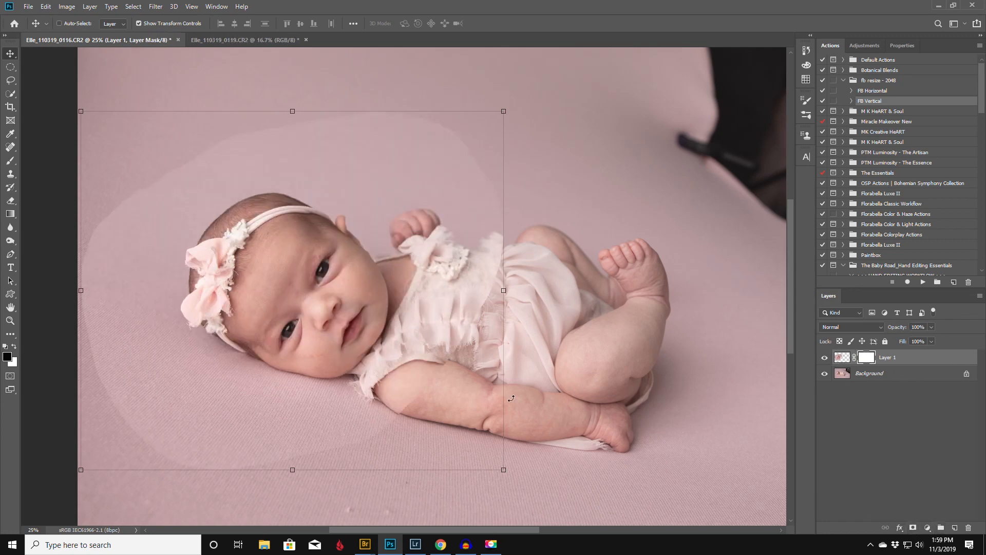
# Paint black on the mask with a soft 600 px brush to blend the pasted area's edges into the backdrop
pyautogui.click(10, 162)
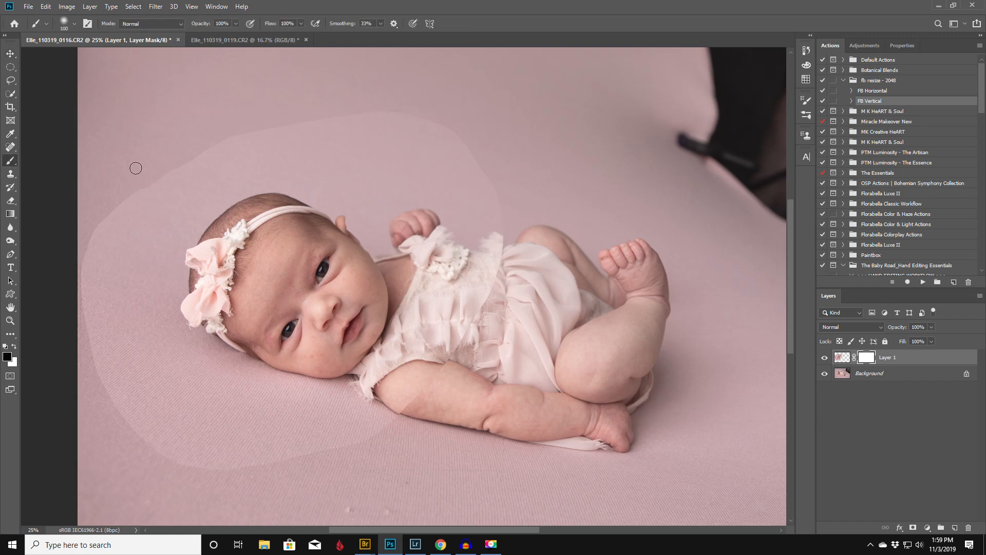
pyautogui.press(']')
pyautogui.press(']')
pyautogui.press(']')
pyautogui.press(']')
pyautogui.press(']')
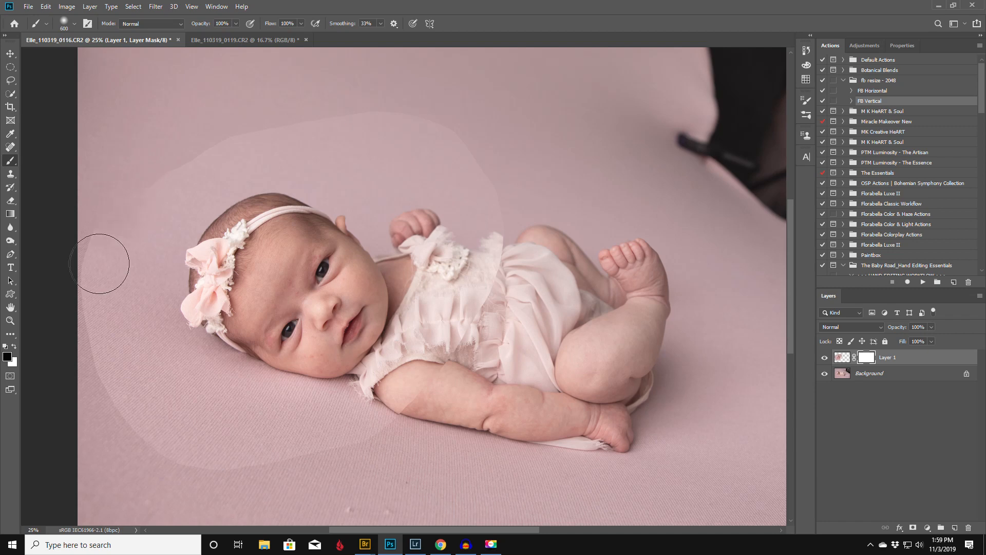
pyautogui.moveTo(93, 284)
pyautogui.mouseDown()
pyautogui.moveTo(118, 446)
pyautogui.moveTo(161, 477)
pyautogui.moveTo(103, 395)
pyautogui.moveTo(146, 434)
pyautogui.moveTo(323, 471)
pyautogui.moveTo(180, 456)
pyautogui.moveTo(366, 454)
pyautogui.moveTo(315, 458)
pyautogui.moveTo(398, 437)
pyautogui.moveTo(379, 442)
pyautogui.moveTo(439, 397)
pyautogui.moveTo(509, 291)
pyautogui.moveTo(528, 198)
pyautogui.moveTo(503, 148)
pyautogui.moveTo(434, 112)
pyautogui.moveTo(336, 97)
pyautogui.moveTo(255, 103)
pyautogui.moveTo(405, 103)
pyautogui.moveTo(181, 120)
pyautogui.moveTo(261, 104)
pyautogui.moveTo(167, 146)
pyautogui.moveTo(195, 131)
pyautogui.moveTo(136, 191)
pyautogui.moveTo(168, 156)
pyautogui.moveTo(208, 138)
pyautogui.moveTo(173, 167)
pyautogui.moveTo(214, 163)
pyautogui.moveTo(145, 201)
pyautogui.moveTo(155, 187)
pyautogui.moveTo(128, 274)
pyautogui.moveTo(148, 367)
pyautogui.moveTo(246, 434)
pyautogui.moveTo(164, 408)
pyautogui.moveTo(164, 386)
pyautogui.moveTo(182, 383)
pyautogui.moveTo(260, 421)
pyautogui.moveTo(347, 435)
pyautogui.moveTo(208, 417)
pyautogui.moveTo(155, 386)
pyautogui.moveTo(138, 349)
pyautogui.moveTo(133, 290)
pyautogui.moveTo(150, 225)
pyautogui.moveTo(207, 172)
pyautogui.moveTo(272, 150)
pyautogui.moveTo(358, 167)
pyautogui.mouseUp()
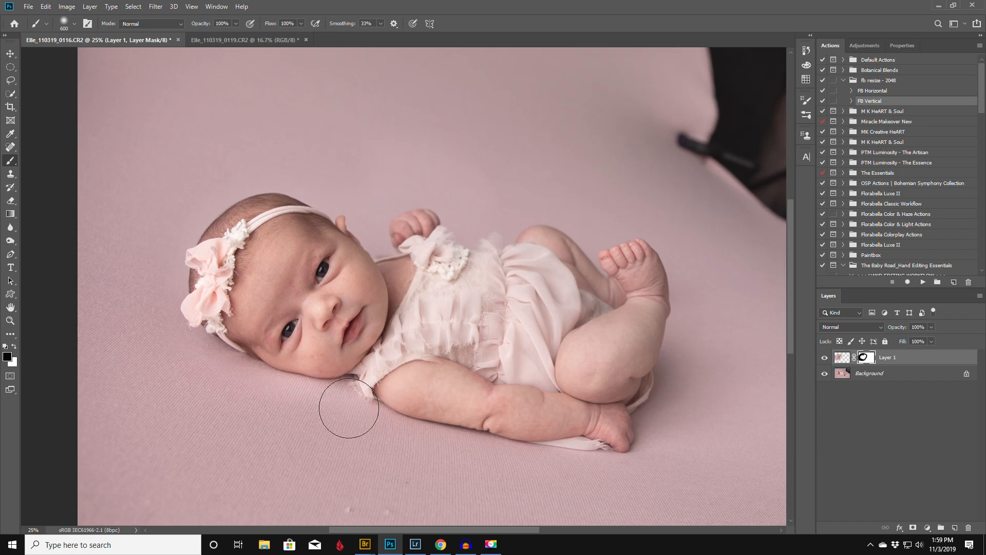
pyautogui.moveTo(366, 421); pyautogui.dragTo(369, 422)
# Refine the mask with a smaller black brush, about 250 down to 100 px, around the sleeve, dress and raised hand
pyautogui.press('[')
pyautogui.press('[')
pyautogui.press('[')
pyautogui.press('[')
pyautogui.moveTo(345, 399)
pyautogui.mouseDown()
pyautogui.moveTo(397, 357)
pyautogui.moveTo(363, 381)
pyautogui.moveTo(392, 366)
pyautogui.moveTo(462, 368)
pyautogui.moveTo(436, 355)
pyautogui.moveTo(461, 289)
pyautogui.moveTo(446, 360)
pyautogui.moveTo(482, 283)
pyautogui.moveTo(468, 349)
pyautogui.moveTo(420, 355)
pyautogui.moveTo(394, 343)
pyautogui.moveTo(407, 316)
pyautogui.moveTo(390, 356)
pyautogui.moveTo(406, 278)
pyautogui.moveTo(410, 307)
pyautogui.moveTo(413, 295)
pyautogui.moveTo(414, 255)
pyautogui.moveTo(417, 277)
pyautogui.moveTo(429, 232)
pyautogui.moveTo(415, 226)
pyautogui.moveTo(419, 202)
pyautogui.moveTo(447, 213)
pyautogui.moveTo(435, 249)
pyautogui.moveTo(497, 244)
pyautogui.moveTo(486, 266)
pyautogui.moveTo(484, 232)
pyautogui.moveTo(513, 237)
pyautogui.mouseUp()
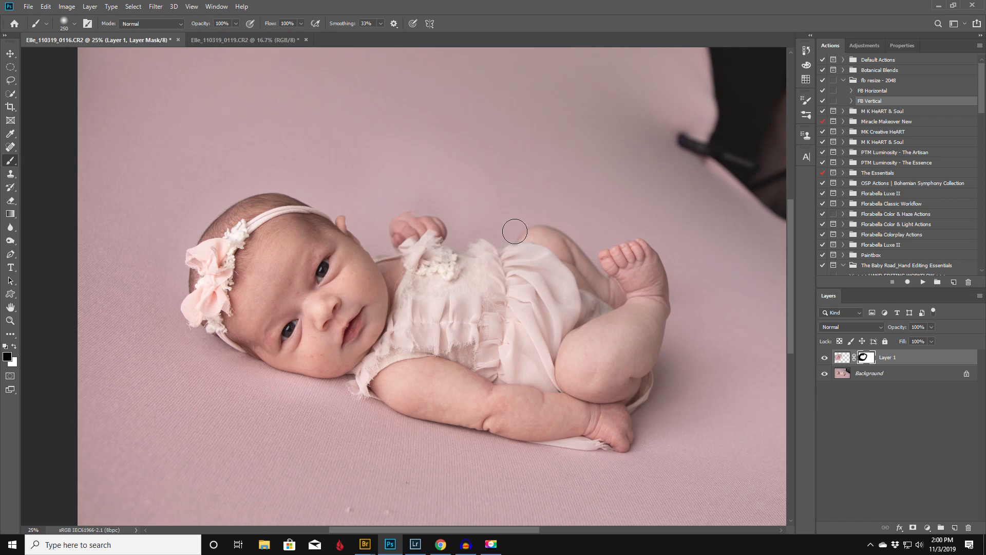
pyautogui.moveTo(406, 206)
pyautogui.mouseDown()
pyautogui.moveTo(394, 224)
pyautogui.moveTo(387, 252)
pyautogui.mouseUp()
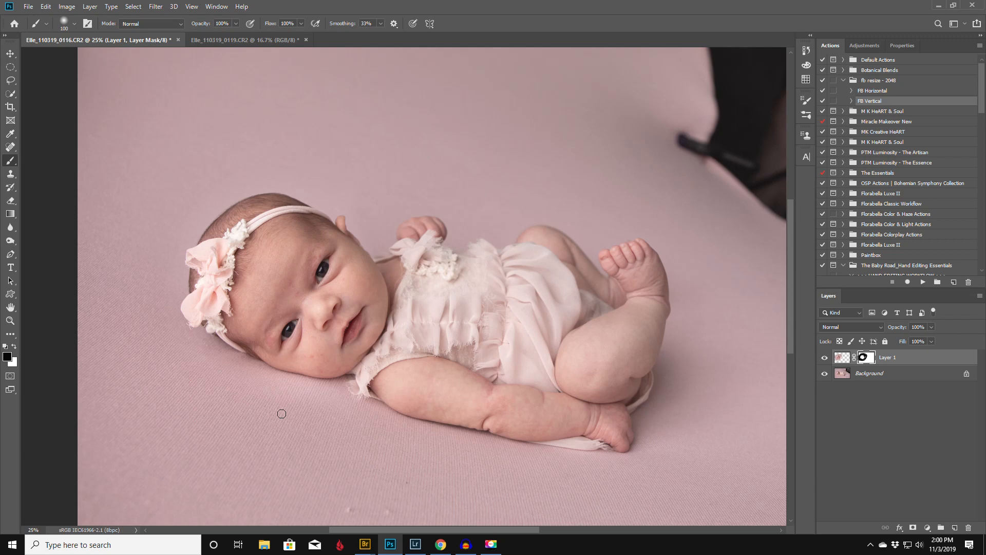
pyautogui.press(']')
pyautogui.press(']')
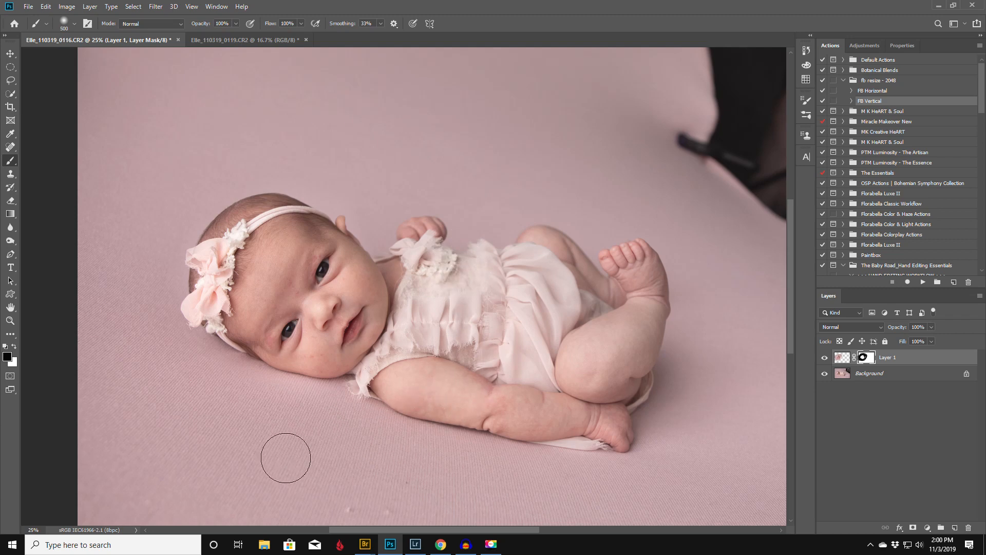
# Toggle Layer 1's visibility repeatedly to compare the composite with the original photo
pyautogui.click(826, 360)
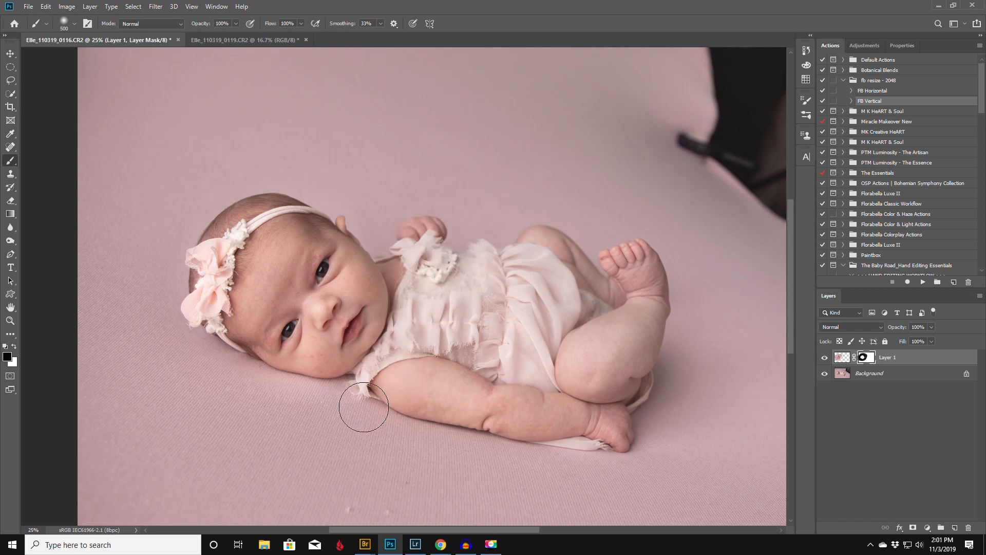
pyautogui.click(824, 358)
pyautogui.click(823, 358)
pyautogui.click(823, 358)
pyautogui.click(823, 358)
# Reduce the brush to 125 px and flatten Layer 1 and its mask into the background
pyautogui.click(10, 320)
pyautogui.click(409, 305)
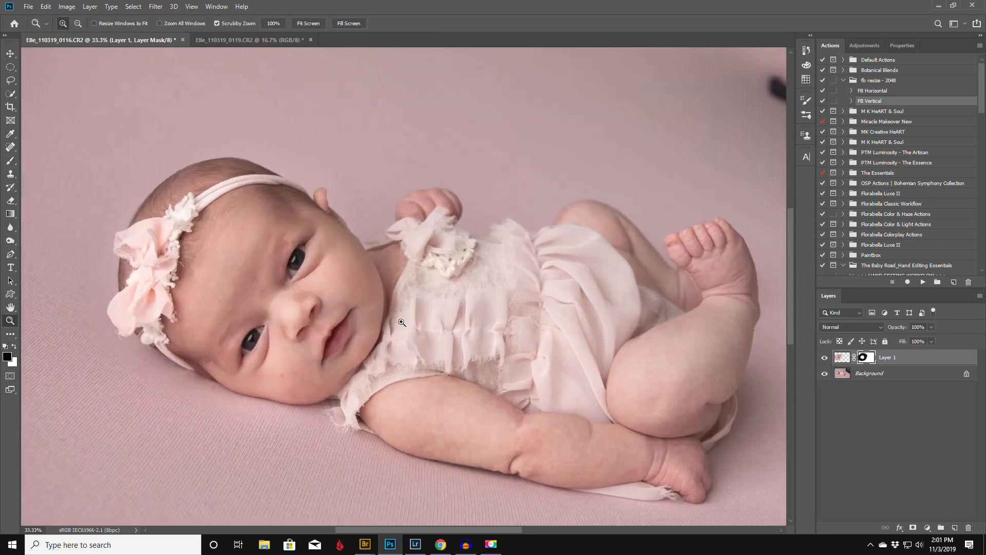
pyautogui.click(11, 160)
pyautogui.press('[')
pyautogui.press('[')
pyautogui.press('[')
pyautogui.press('[')
pyautogui.press('[')
pyautogui.press('[')
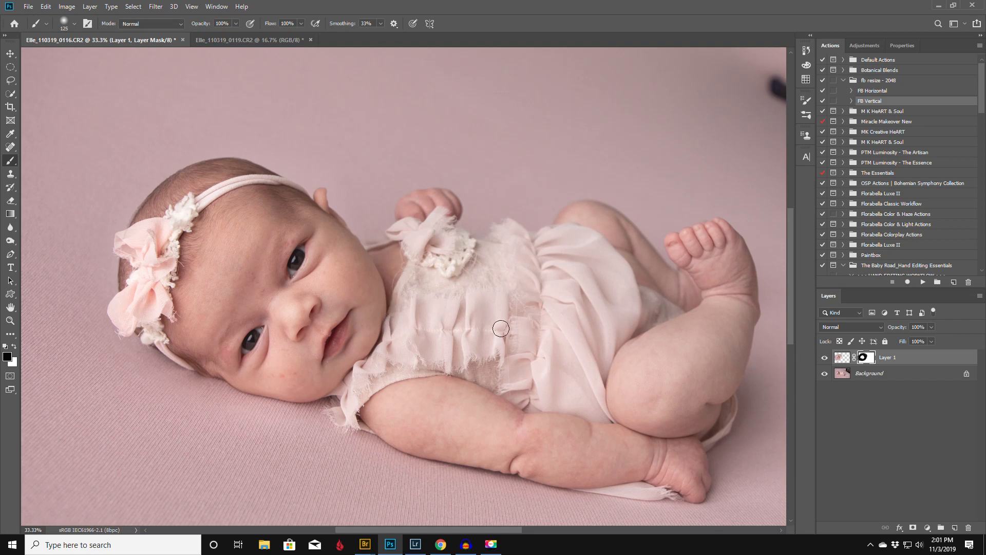
pyautogui.click(977, 299)
pyautogui.click(884, 478)
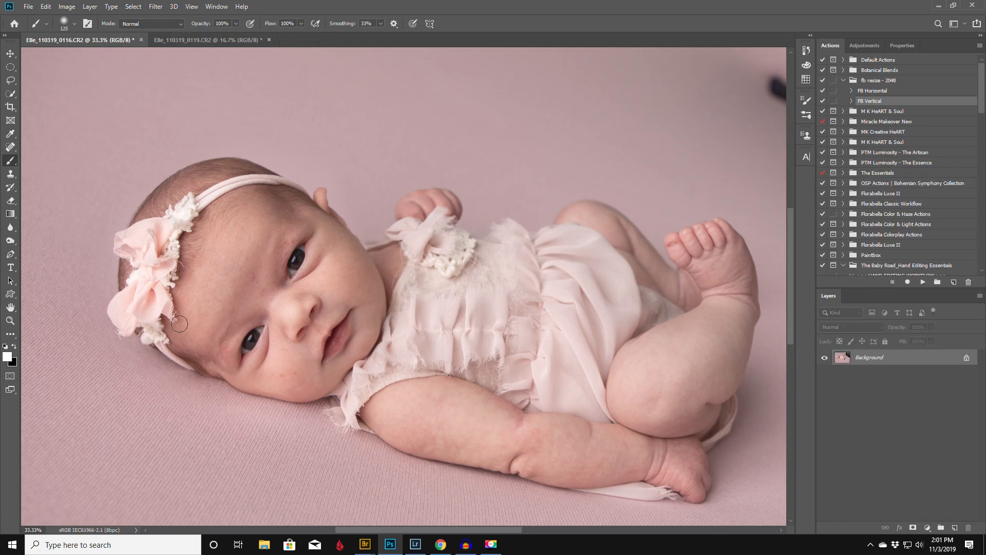
# Crop the photo tighter around the baby at a 15 to 11 ratio, tilting it clockwise and filling the empty corners with Content-Aware
pyautogui.click(11, 320)
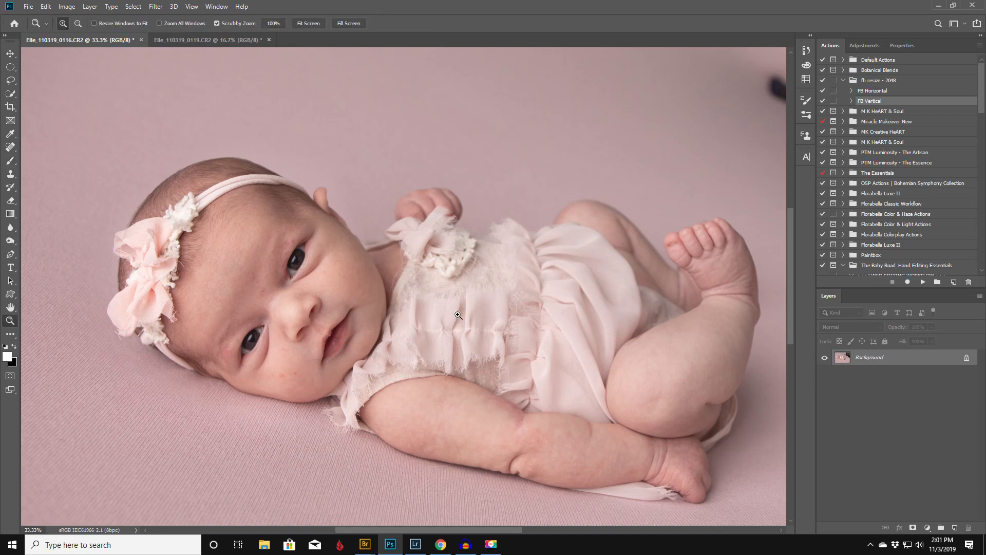
pyautogui.keyDown('alt'); pyautogui.click(458, 315); pyautogui.keyUp('alt')
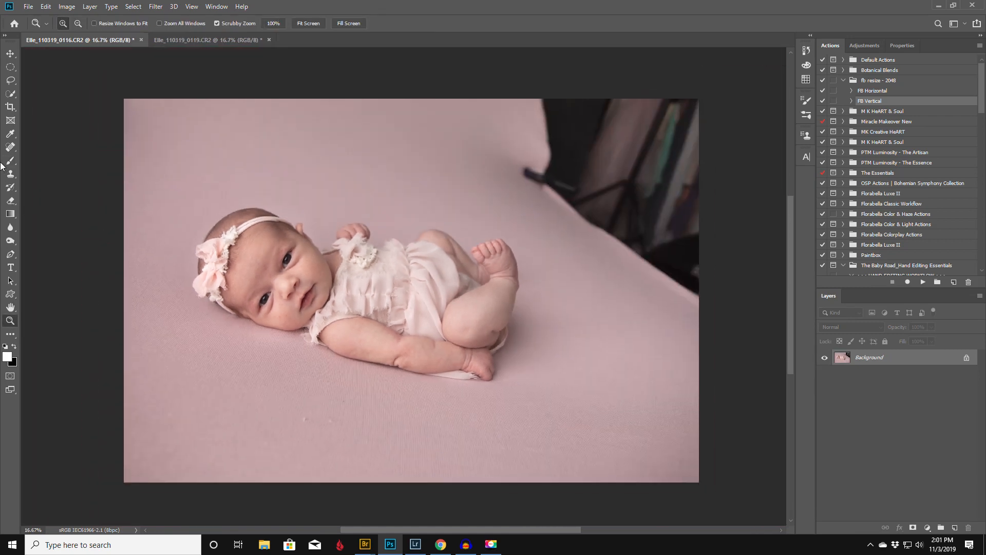
pyautogui.click(10, 106)
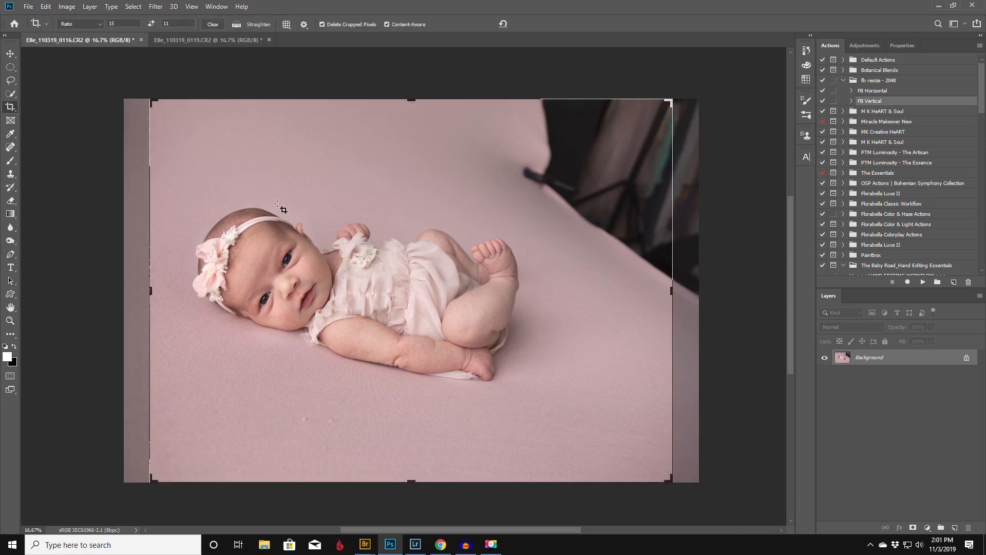
pyautogui.moveTo(333, 262); pyautogui.dragTo(353, 266)
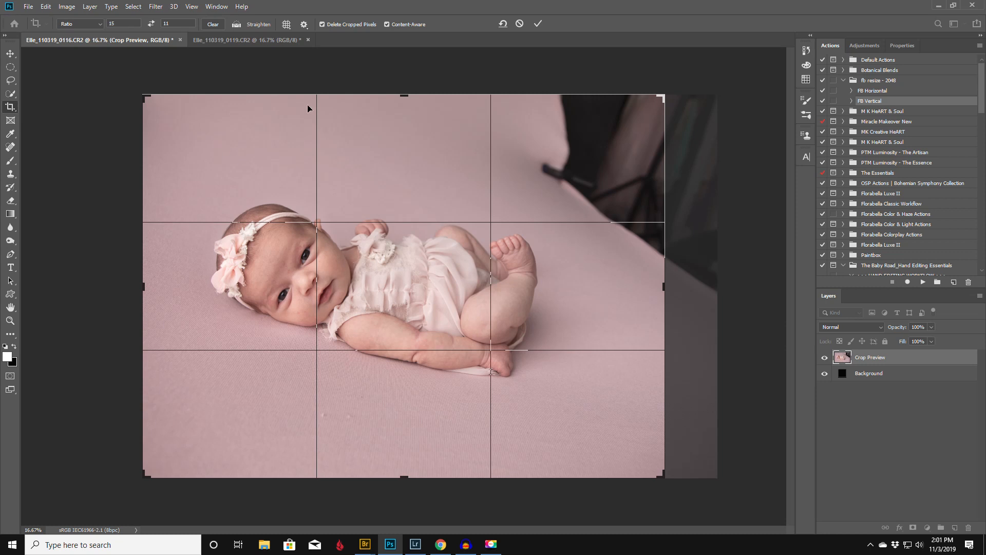
pyautogui.moveTo(663, 96); pyautogui.dragTo(642, 109)
pyautogui.moveTo(451, 287); pyautogui.dragTo(451, 314)
pyautogui.moveTo(652, 346); pyautogui.dragTo(644, 365)
pyautogui.moveTo(404, 297); pyautogui.dragTo(412, 302)
pyautogui.moveTo(643, 111); pyautogui.dragTo(646, 109)
pyautogui.moveTo(411, 308); pyautogui.dragTo(410, 314)
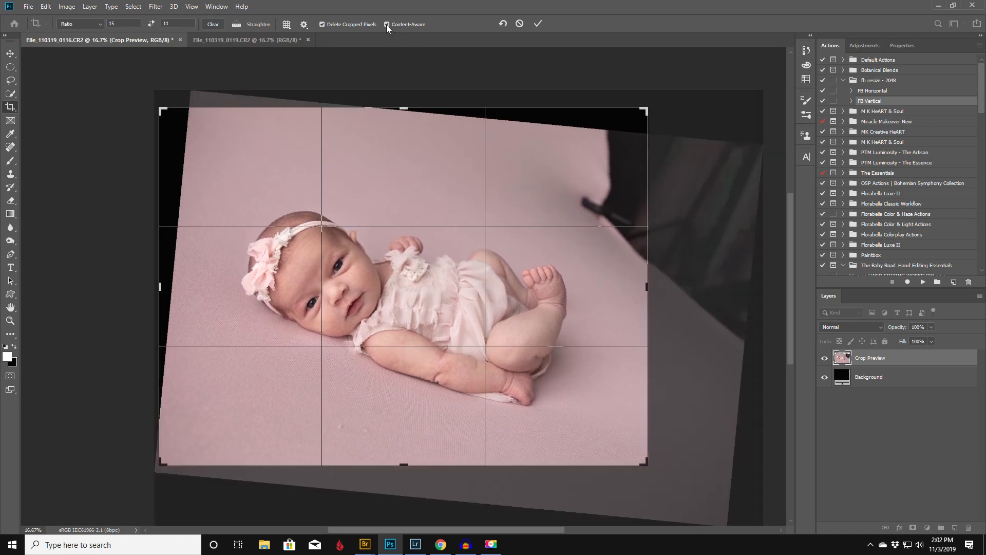
pyautogui.click(537, 22)
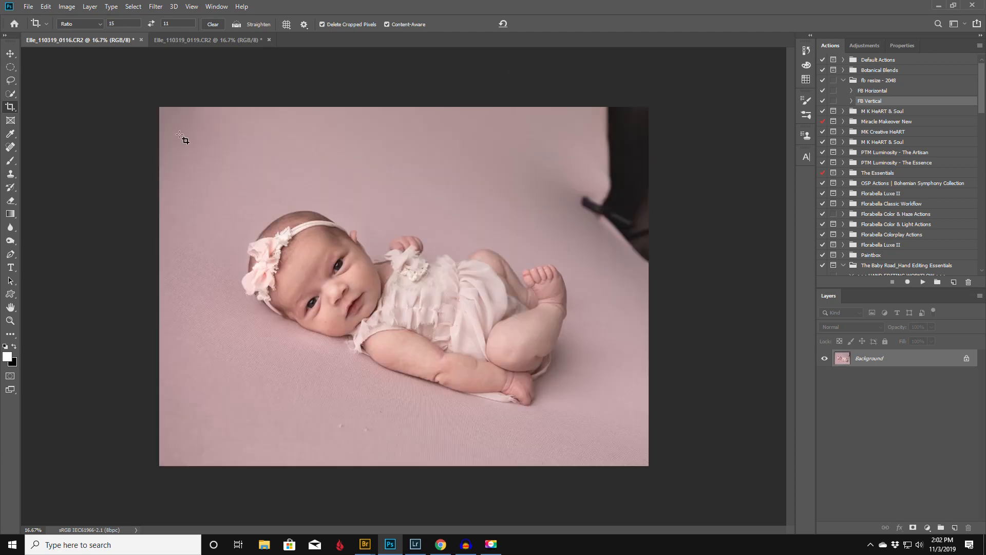
# Remove the specks on the backdrop below the baby with a 100 px Spot Healing Brush
pyautogui.click(11, 146)
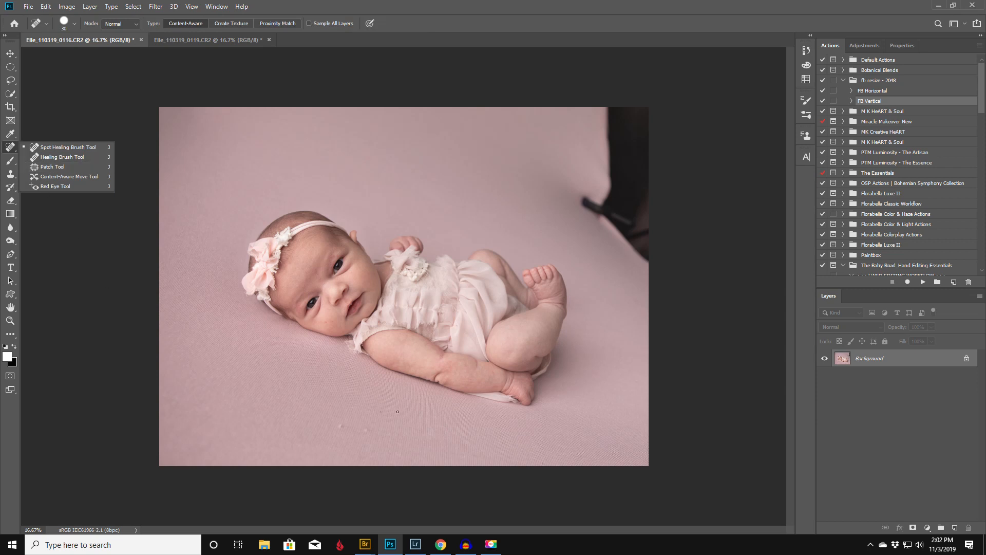
pyautogui.press(']')
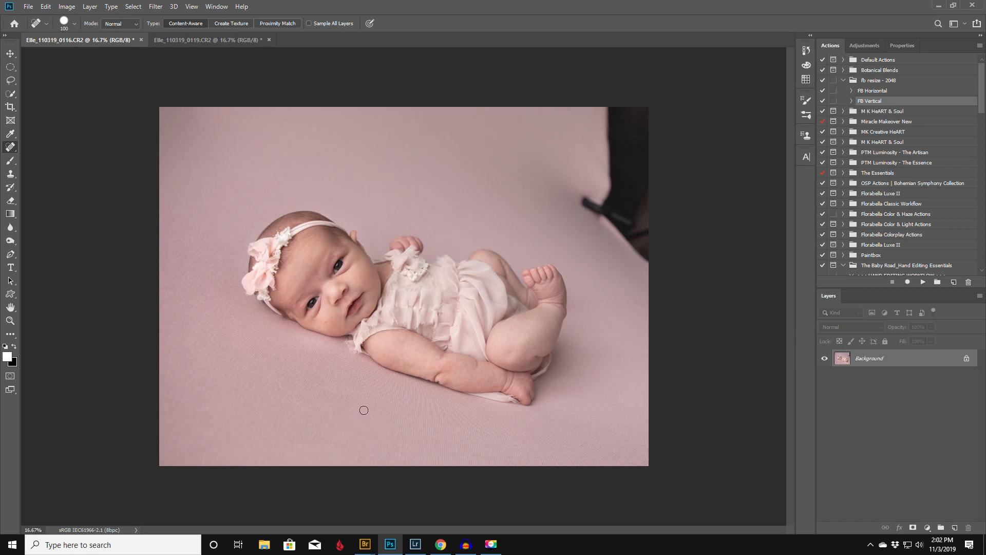
pyautogui.click(386, 443)
# Try a Content-Aware fill on a wide lasso selection around the dark area in the photo's upper-right corner
pyautogui.click(13, 81)
pyautogui.moveTo(467, 83)
pyautogui.mouseDown()
pyautogui.moveTo(508, 203)
pyautogui.moveTo(644, 289)
pyautogui.moveTo(685, 99)
pyautogui.moveTo(498, 94)
pyautogui.mouseUp()
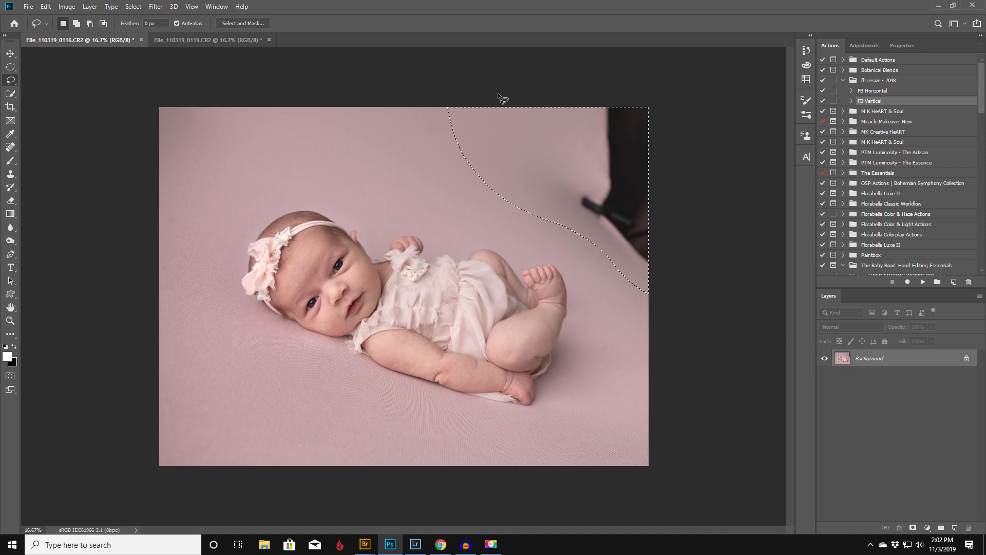
pyautogui.hotkey('shift', 'F5')
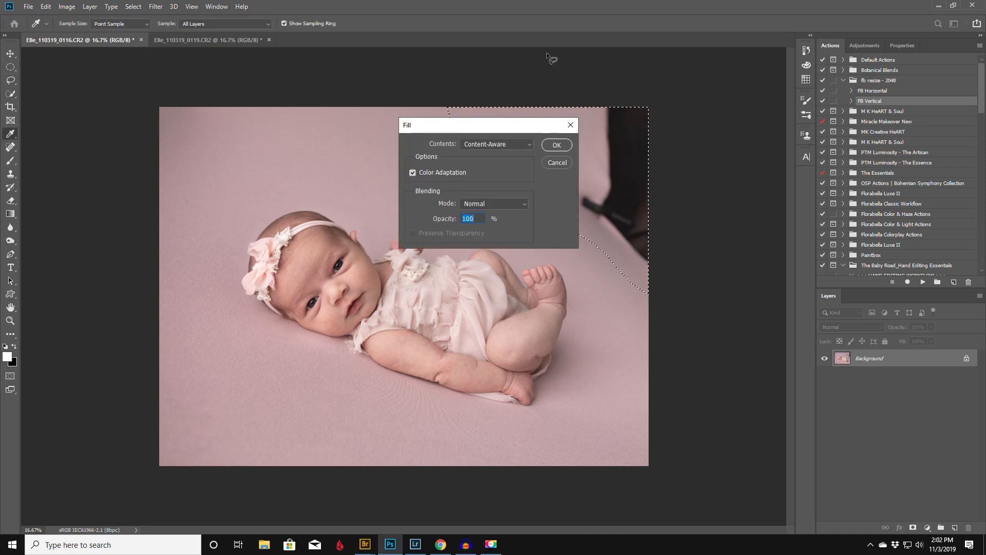
pyautogui.click(556, 145)
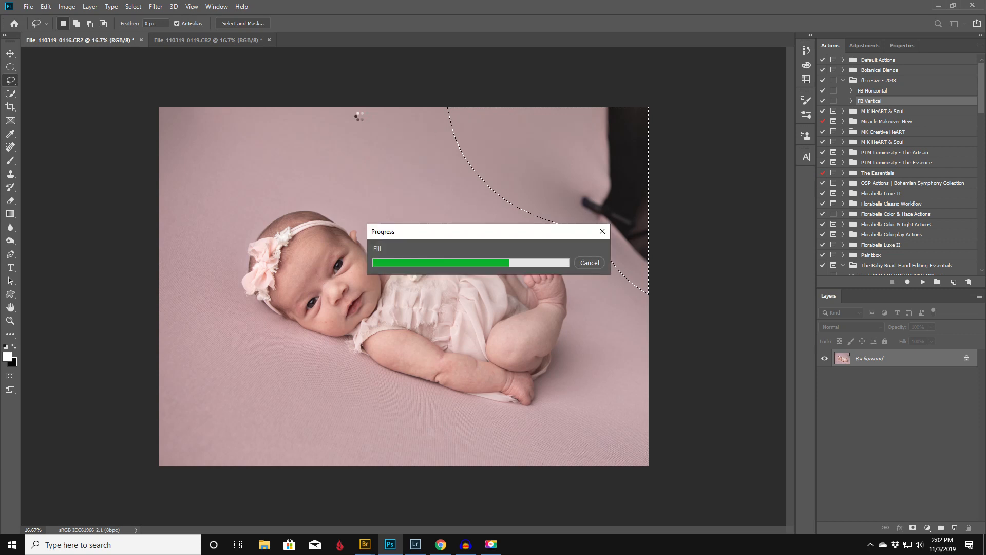
pyautogui.hotkey('ctrl', 'd')
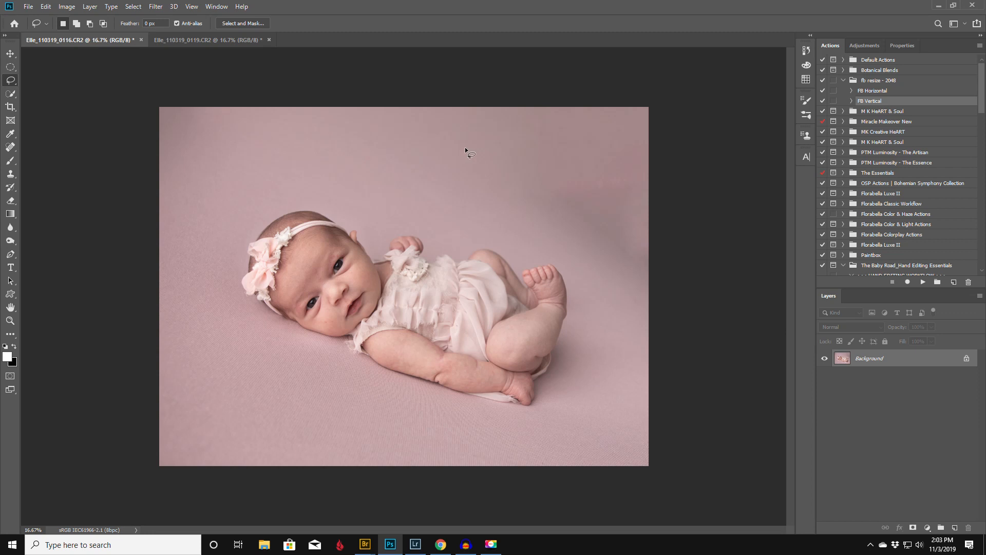
pyautogui.hotkey('ctrl', 'z')
pyautogui.hotkey('ctrl', 'z')
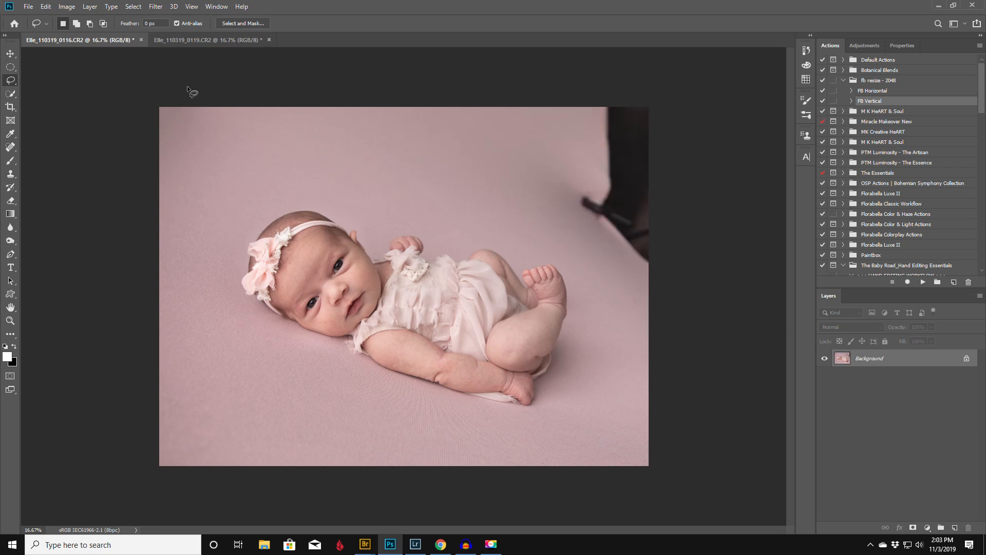
# Lasso the dark upper-right corner of the photo more tightly, replace it with a Content-Aware fill and clear the selection
pyautogui.moveTo(551, 100)
pyautogui.mouseDown()
pyautogui.moveTo(550, 189)
pyautogui.moveTo(593, 241)
pyautogui.moveTo(666, 294)
pyautogui.moveTo(694, 121)
pyautogui.moveTo(567, 78)
pyautogui.moveTo(522, 90)
pyautogui.mouseUp()
pyautogui.hotkey('shift', 'F5')
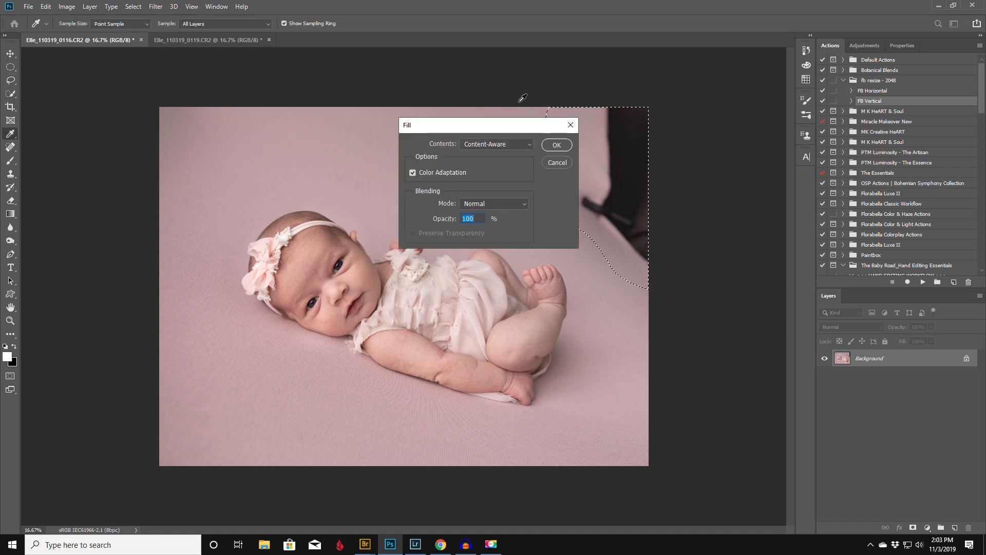
pyautogui.click(556, 145)
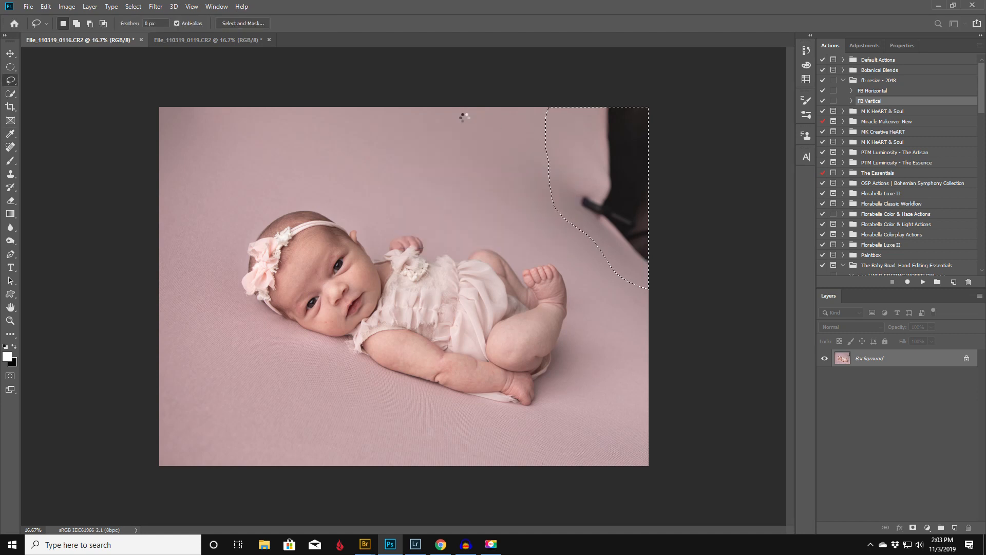
pyautogui.hotkey('ctrl', 'd')
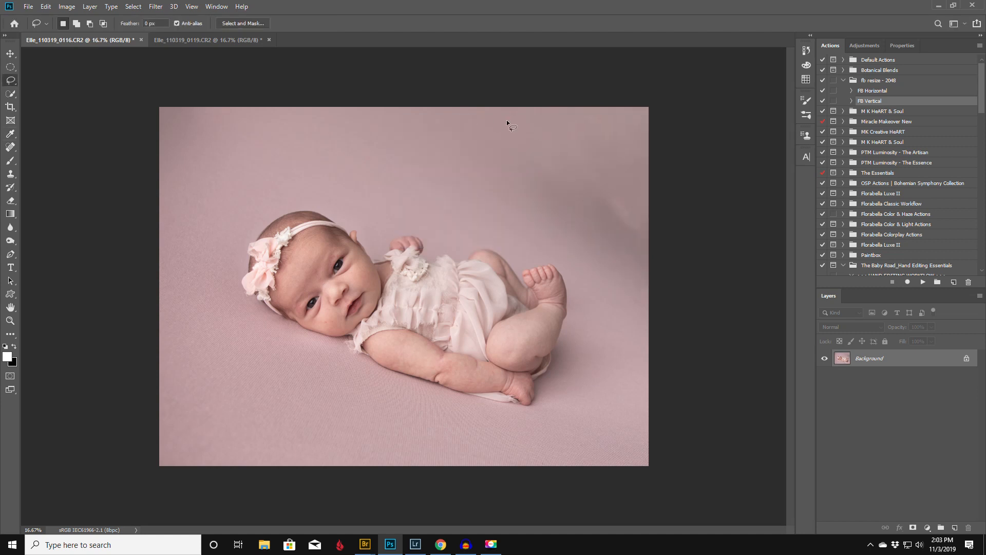
# Clone clean backdrop over the leftover smudge near the photo's right edge with an 800 px Clone Stamp
pyautogui.click(10, 174)
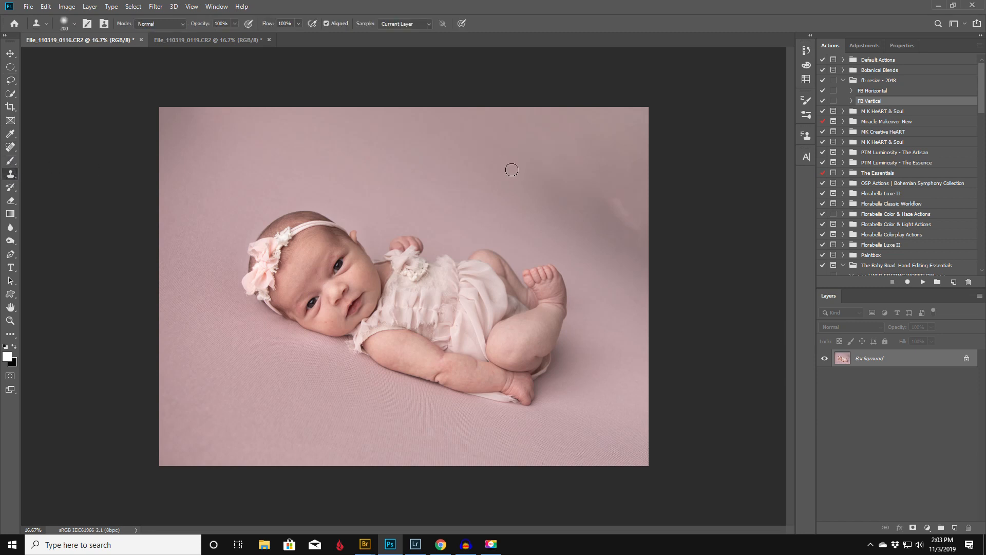
pyautogui.press(']')
pyautogui.press(']')
pyautogui.press(']')
pyautogui.press(']')
pyautogui.press(']')
pyautogui.keyDown('alt'); pyautogui.click(534, 174); pyautogui.keyUp('alt')
pyautogui.moveTo(598, 201)
pyautogui.mouseDown()
pyautogui.moveTo(609, 205)
pyautogui.moveTo(584, 206)
pyautogui.moveTo(636, 213)
pyautogui.moveTo(614, 193)
pyautogui.mouseUp()
pyautogui.keyDown('alt'); pyautogui.click(556, 220); pyautogui.keyUp('alt')
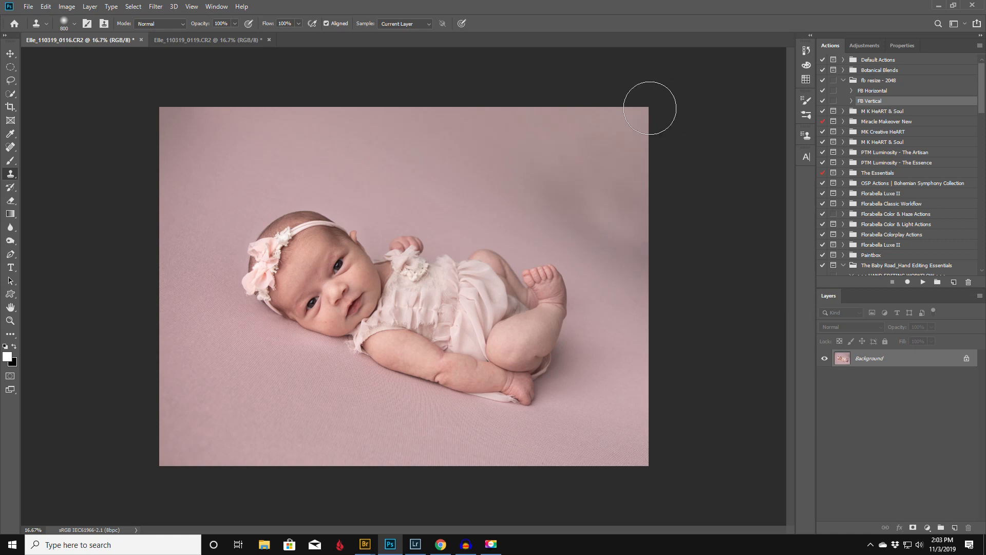
# Duplicate the background layer and set the Gradient tool to the Foreground to Transparent preset
pyautogui.hotkey('ctrl', 'j')
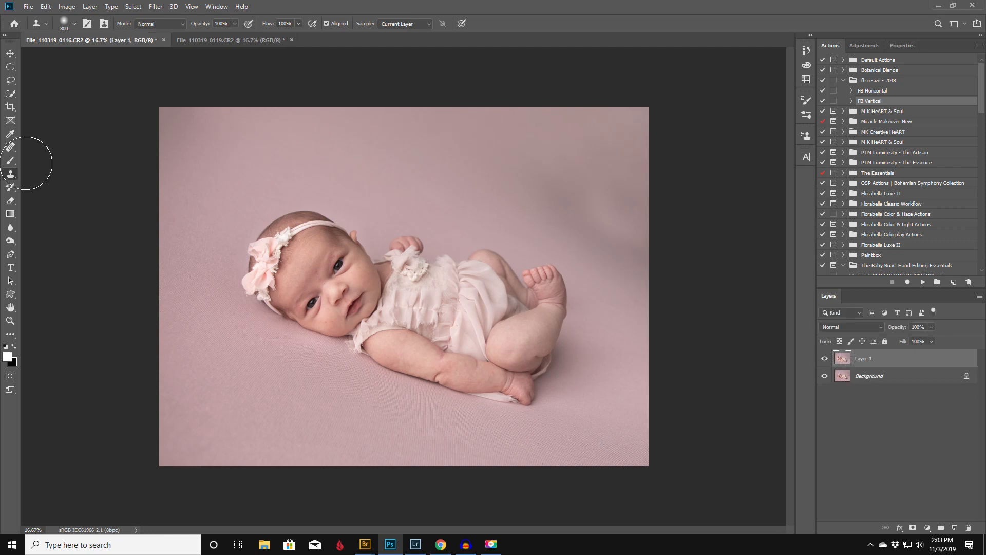
pyautogui.click(11, 215)
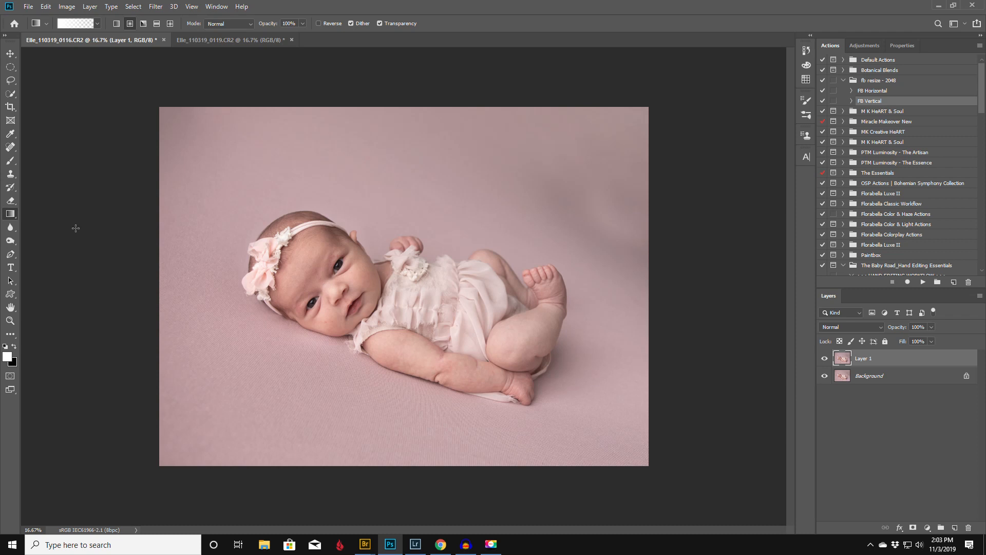
pyautogui.click(66, 24)
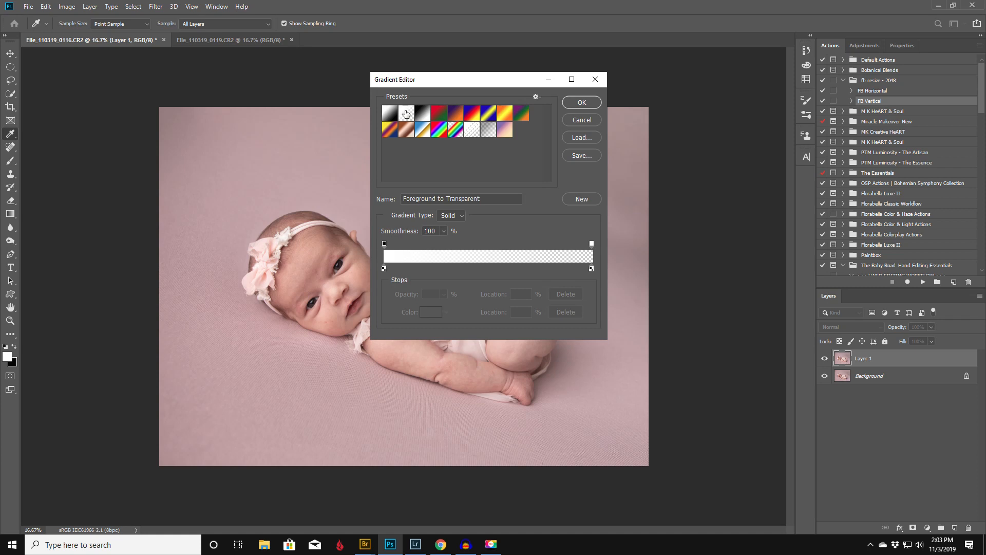
pyautogui.click(591, 103)
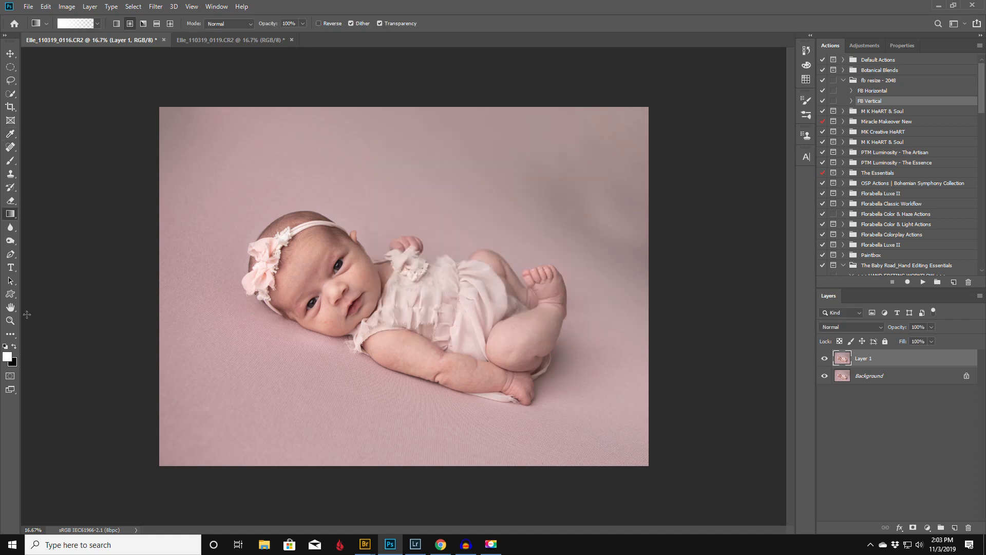
# Sample the backdrop's pink as the foreground color and draw a linear gradient from the photo's upper-right corner toward the baby
pyautogui.click(7, 357)
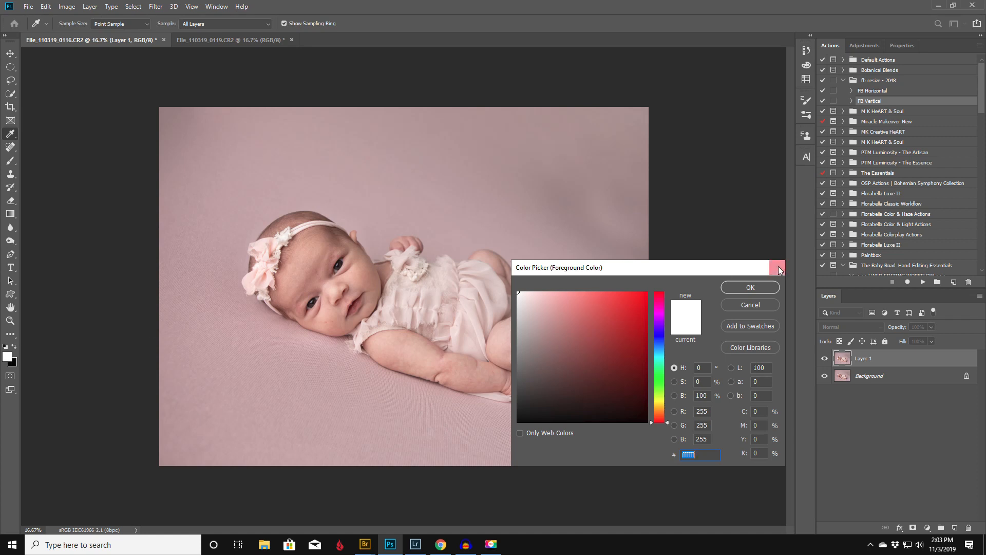
pyautogui.click(776, 267)
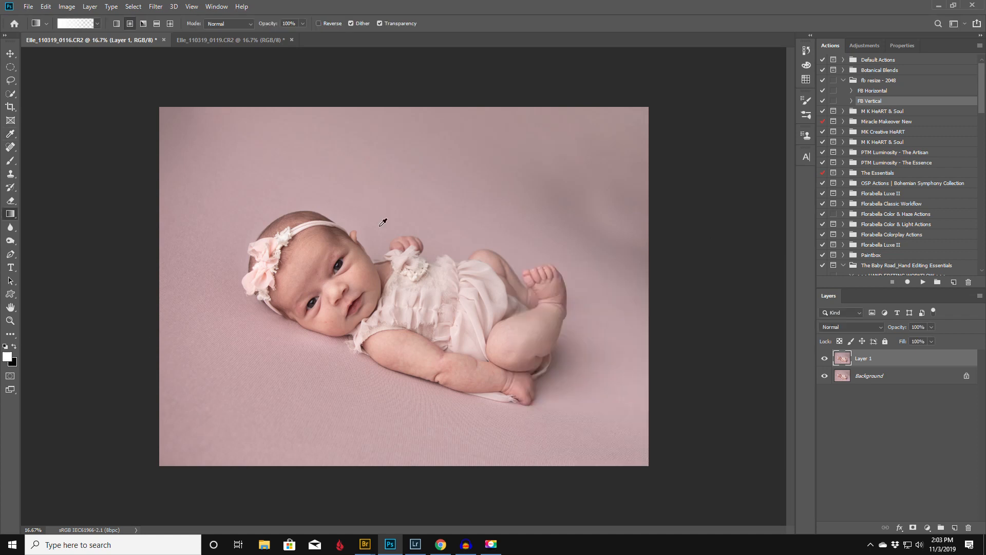
pyautogui.keyDown('alt'); pyautogui.click(520, 250); pyautogui.keyUp('alt')
pyautogui.click(116, 24)
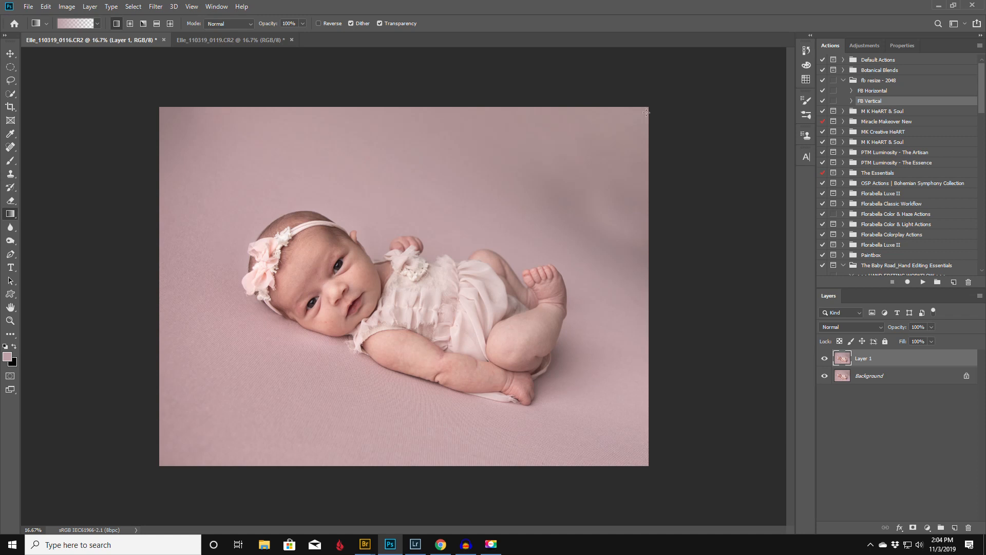
pyautogui.moveTo(614, 125); pyautogui.dragTo(384, 326)
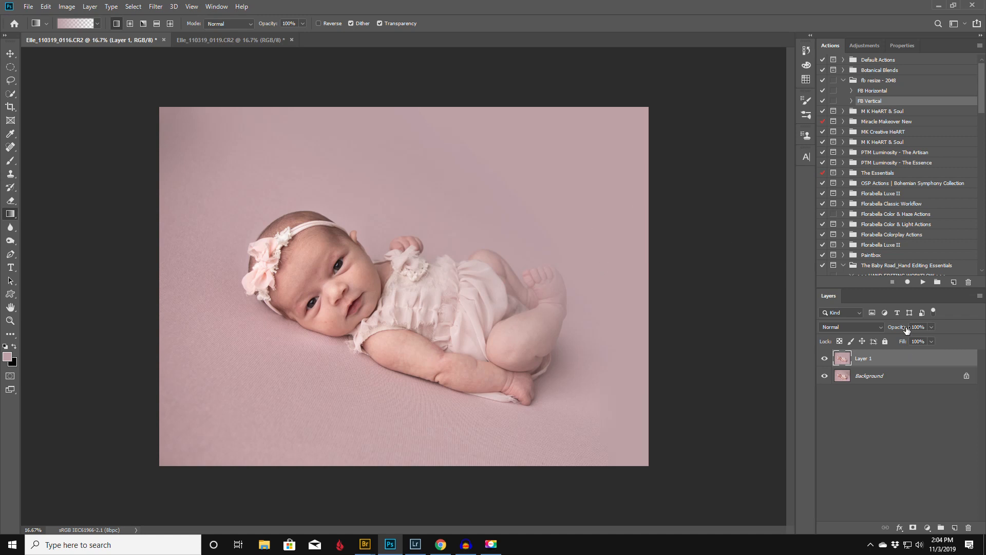
# Lower Layer 1's opacity to 95% and add a white layer mask to it
pyautogui.moveTo(899, 332); pyautogui.dragTo(896, 334)
pyautogui.click(912, 528)
# Paint black on the mask with a soft 500 px brush over the baby's legs, foot and arm to clear the gradient there
pyautogui.click(10, 160)
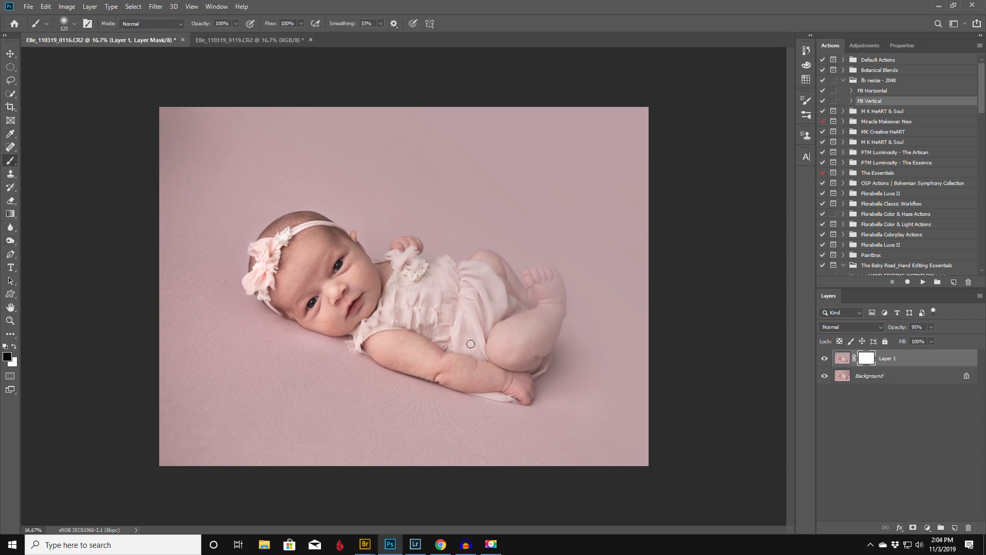
pyautogui.press(']')
pyautogui.press(']')
pyautogui.press(']')
pyautogui.press(']')
pyautogui.press(']')
pyautogui.press(']')
pyautogui.press(']')
pyautogui.press(']')
pyautogui.press(']')
pyautogui.press(']')
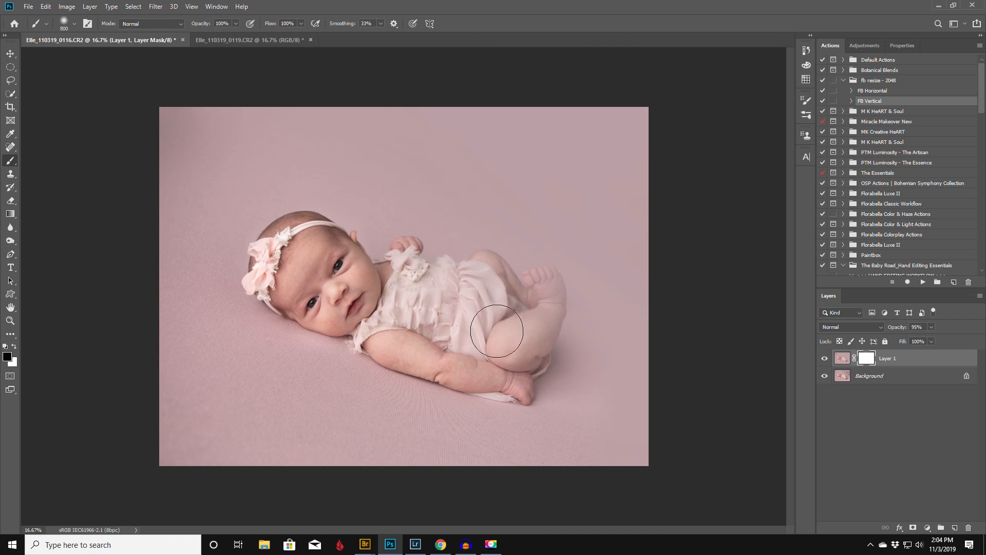
pyautogui.press('[')
pyautogui.press('[')
pyautogui.press('[')
pyautogui.moveTo(501, 308)
pyautogui.mouseDown()
pyautogui.moveTo(489, 254)
pyautogui.moveTo(451, 296)
pyautogui.moveTo(467, 255)
pyautogui.moveTo(491, 281)
pyautogui.moveTo(502, 281)
pyautogui.moveTo(498, 271)
pyautogui.moveTo(541, 324)
pyautogui.moveTo(529, 360)
pyautogui.moveTo(491, 343)
pyautogui.moveTo(488, 320)
pyautogui.moveTo(511, 350)
pyautogui.moveTo(557, 306)
pyautogui.moveTo(544, 284)
pyautogui.moveTo(551, 300)
pyautogui.moveTo(527, 284)
pyautogui.moveTo(533, 278)
pyautogui.moveTo(539, 288)
pyautogui.moveTo(521, 289)
pyautogui.moveTo(540, 282)
pyautogui.moveTo(559, 303)
pyautogui.moveTo(523, 377)
pyautogui.moveTo(526, 400)
pyautogui.moveTo(388, 349)
pyautogui.moveTo(493, 389)
pyautogui.moveTo(547, 381)
pyautogui.moveTo(532, 334)
pyautogui.moveTo(550, 336)
pyautogui.moveTo(531, 336)
pyautogui.moveTo(554, 292)
pyautogui.moveTo(550, 303)
pyautogui.moveTo(524, 288)
pyautogui.moveTo(541, 277)
pyautogui.moveTo(554, 289)
pyautogui.moveTo(542, 271)
pyautogui.mouseUp()
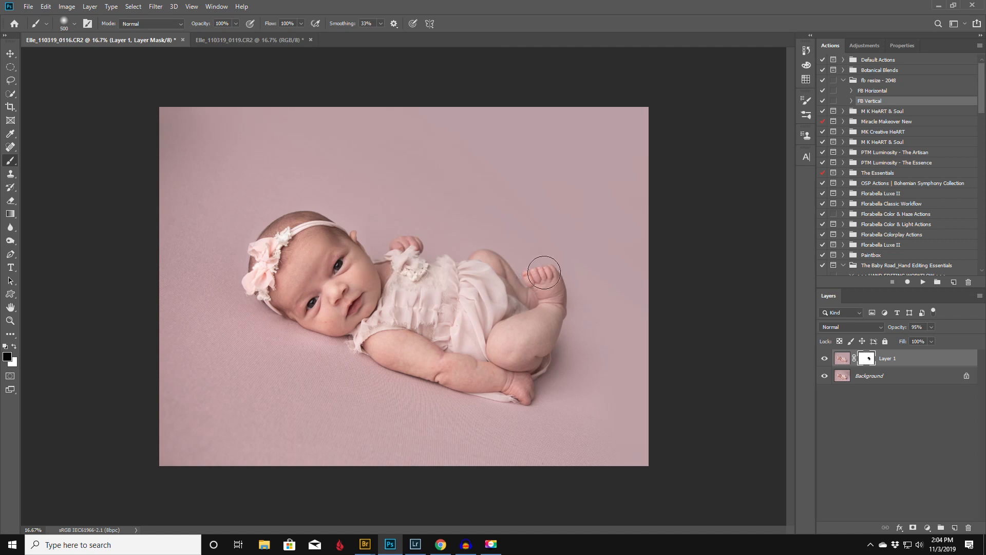
pyautogui.moveTo(399, 361); pyautogui.dragTo(420, 377)
# Blend the gradient into the backdrop around the baby by painting the mask with a 1600 px black brush at 47% opacity
pyautogui.press(']')
pyautogui.press(']')
pyautogui.press(']')
pyautogui.press(']')
pyautogui.press(']')
pyautogui.press(']')
pyautogui.press(']')
pyautogui.moveTo(202, 24); pyautogui.dragTo(174, 29)
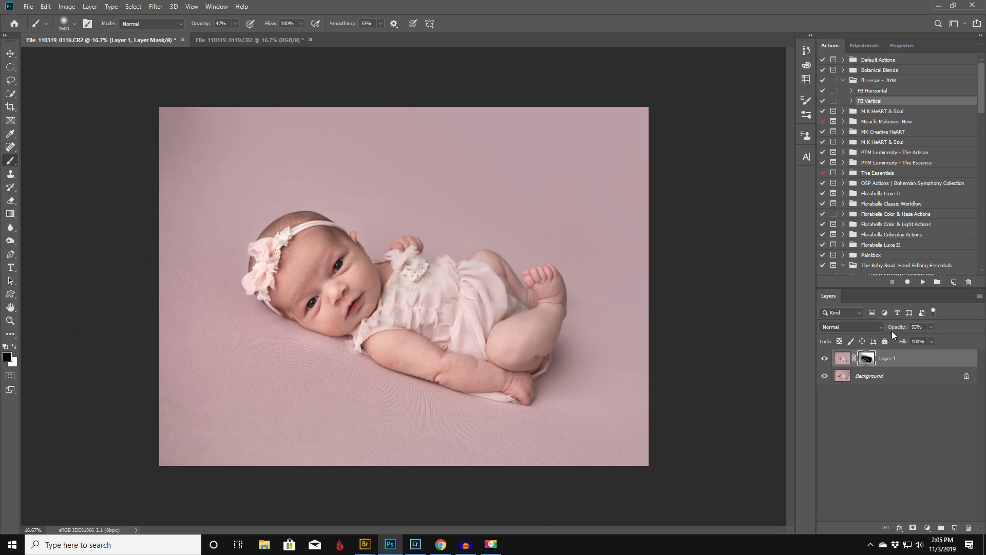
# Raise Layer 1's opacity and flatten the image
pyautogui.moveTo(894, 331); pyautogui.dragTo(937, 333)
pyautogui.click(979, 296)
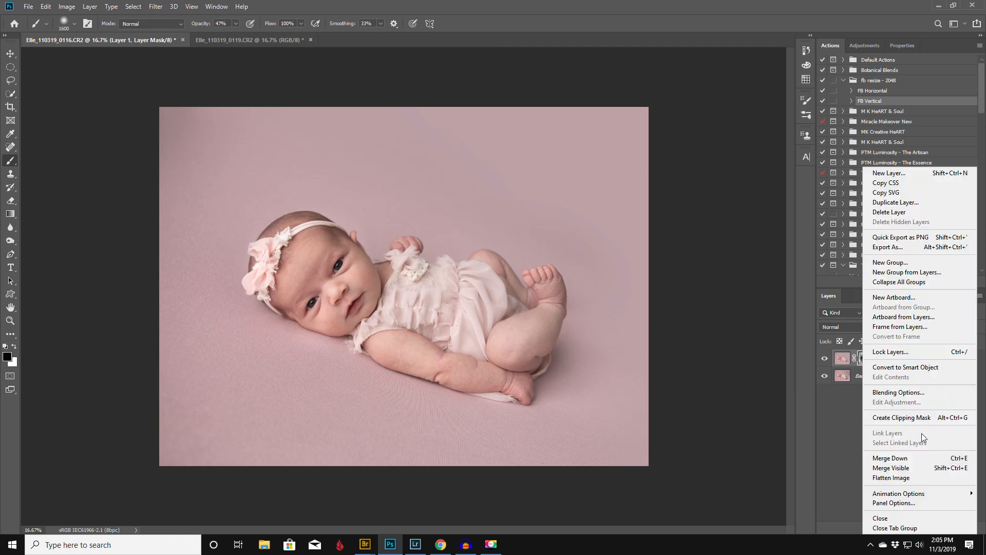
pyautogui.click(897, 481)
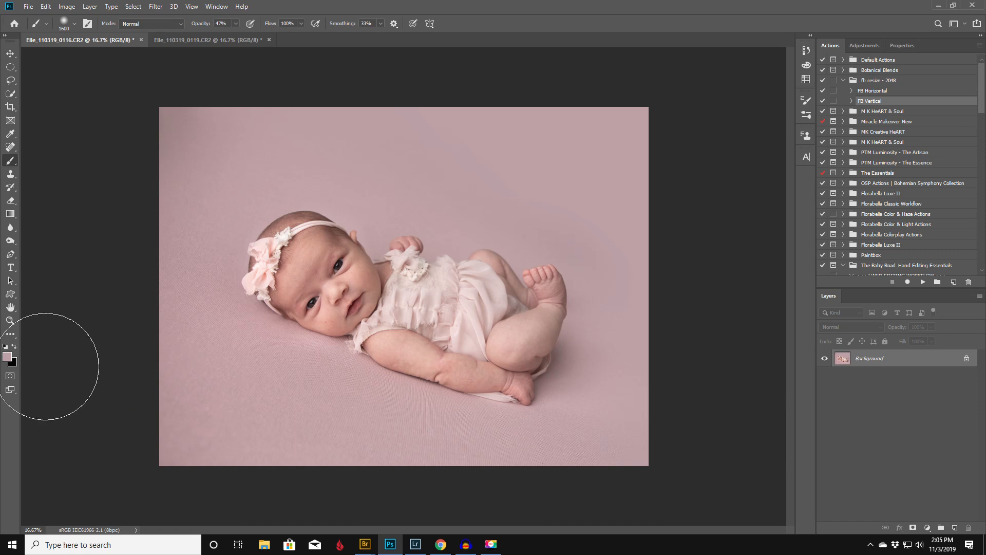
# Remove the blemishes on the baby's cheek and chin with a small content-aware Spot Healing Brush
pyautogui.click(11, 320)
pyautogui.doubleClick(335, 307)
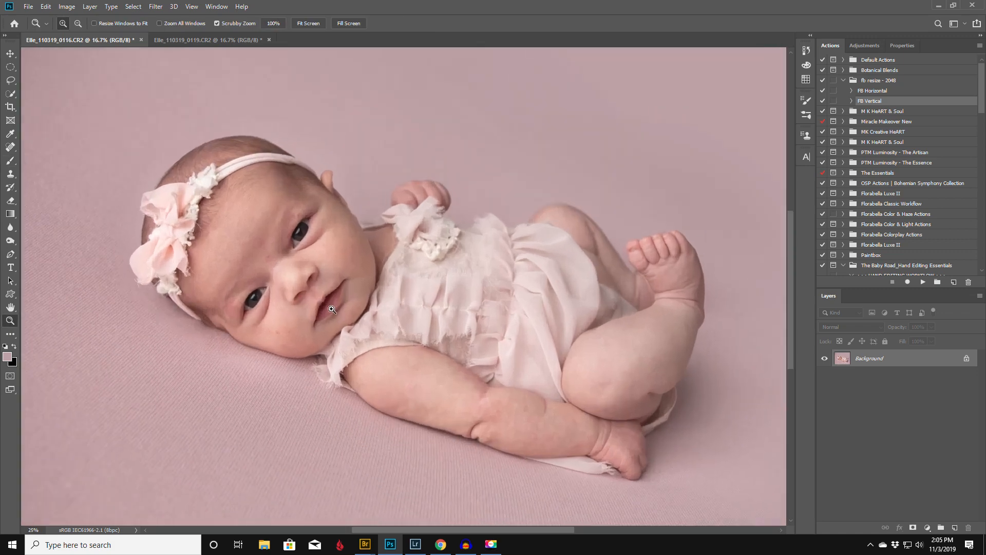
pyautogui.click(268, 325)
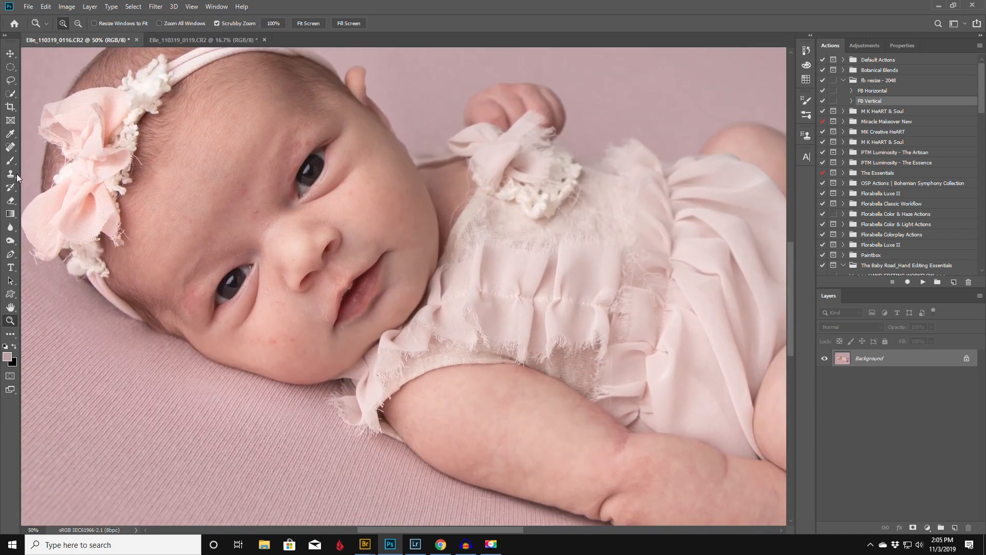
pyautogui.click(10, 147)
pyautogui.press('[')
pyautogui.press('[')
pyautogui.press('[')
pyautogui.press('[')
pyautogui.press('[')
pyautogui.press('[')
pyautogui.click(272, 341)
pyautogui.click(290, 339)
pyautogui.click(281, 302)
pyautogui.click(272, 303)
pyautogui.click(268, 295)
pyautogui.click(257, 341)
pyautogui.click(263, 359)
pyautogui.click(240, 350)
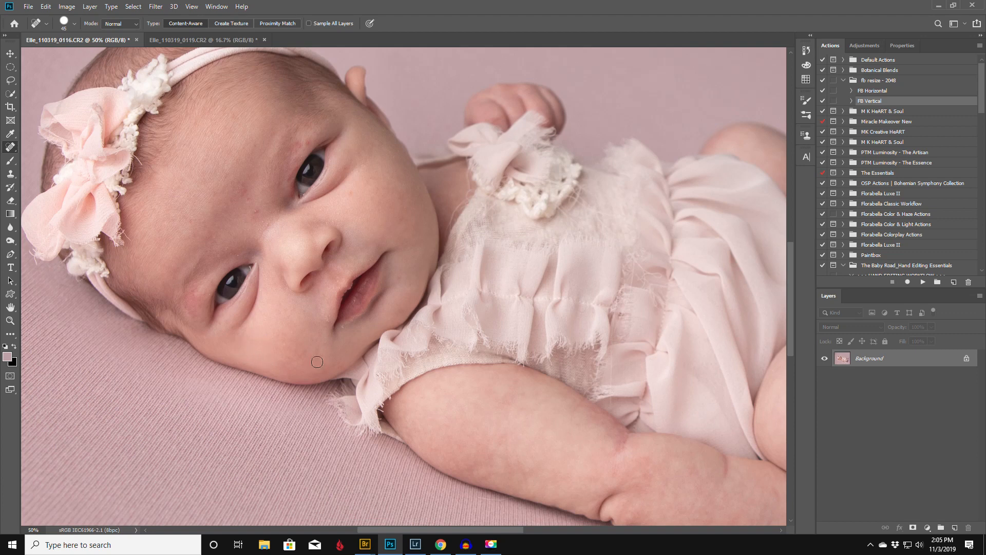
pyautogui.click(326, 317)
pyautogui.click(325, 320)
# Heal the finer marks on the baby's forehead and around the lower eye with a smaller Spot Healing Brush
pyautogui.press('[')
pyautogui.press('[')
pyautogui.press('[')
pyautogui.moveTo(255, 211); pyautogui.dragTo(265, 223)
pyautogui.moveTo(208, 295); pyautogui.dragTo(210, 294)
pyautogui.moveTo(236, 255); pyautogui.dragTo(192, 221)
pyautogui.moveTo(194, 312); pyautogui.dragTo(186, 307)
pyautogui.moveTo(197, 288); pyautogui.dragTo(188, 294)
# Heal the small marks on the baby's neck and on the dress beside the crochet flower
pyautogui.moveTo(449, 220); pyautogui.dragTo(470, 190)
pyautogui.click(466, 182)
pyautogui.click(609, 230)
pyautogui.click(597, 216)
pyautogui.click(594, 209)
pyautogui.click(576, 198)
pyautogui.click(575, 202)
pyautogui.moveTo(585, 202); pyautogui.dragTo(580, 186)
# Open the Imagenomic Portraiture 3 skin-smoothing filter on the retouched Background layer
pyautogui.click(9, 320)
pyautogui.keyDown('alt'); pyautogui.click(477, 392); pyautogui.keyUp('alt')
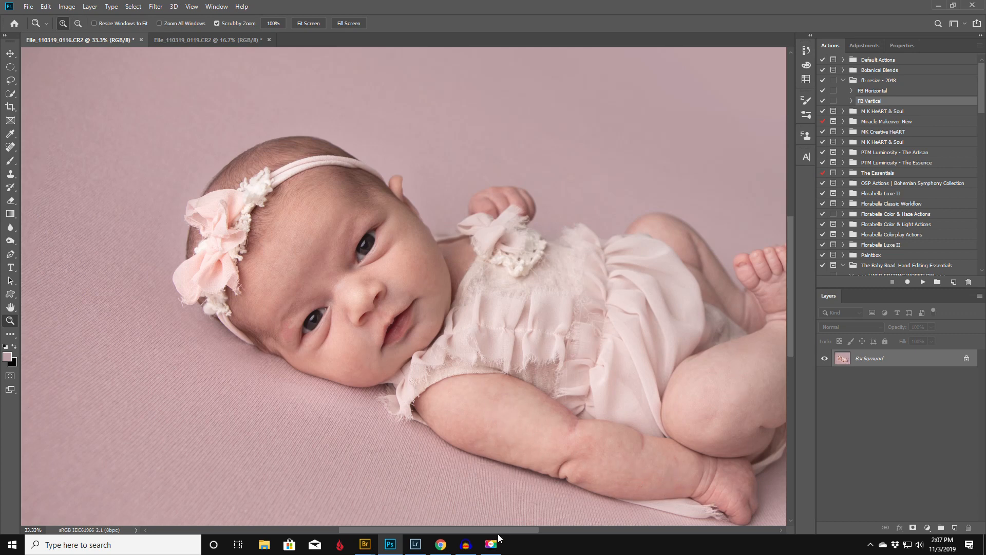
pyautogui.moveTo(505, 530); pyautogui.dragTo(532, 532)
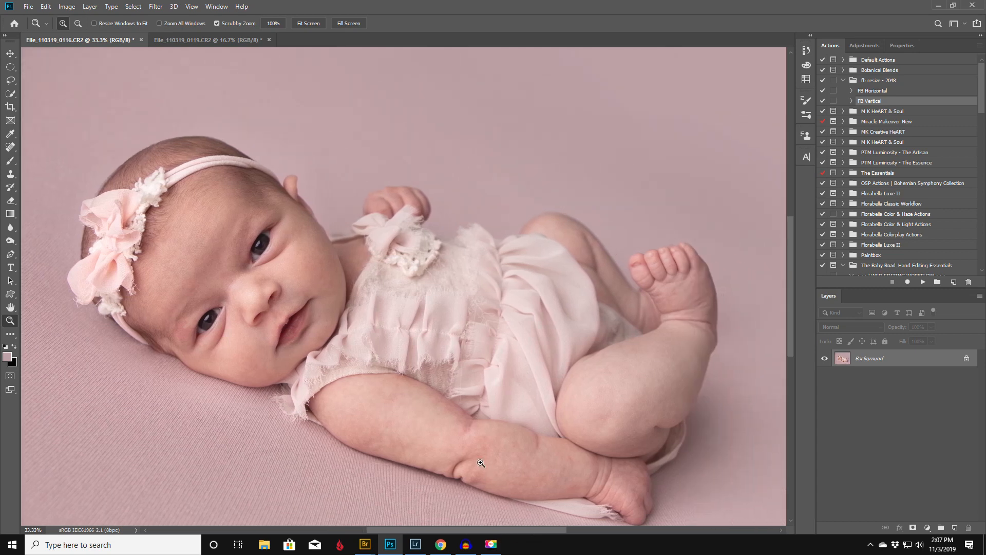
pyautogui.scroll(-2, 480, 463)
pyautogui.scroll(-1, 481, 463)
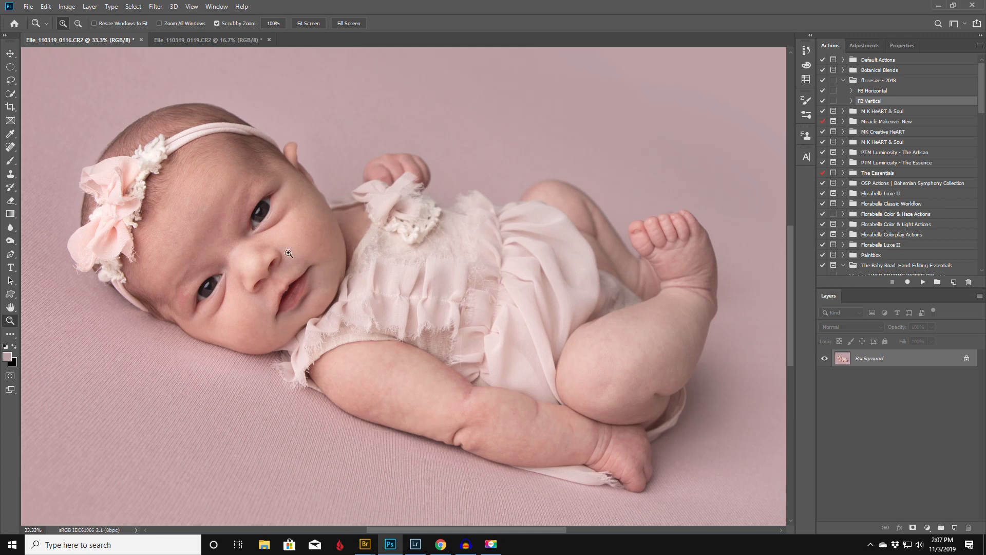
pyautogui.click(134, 6)
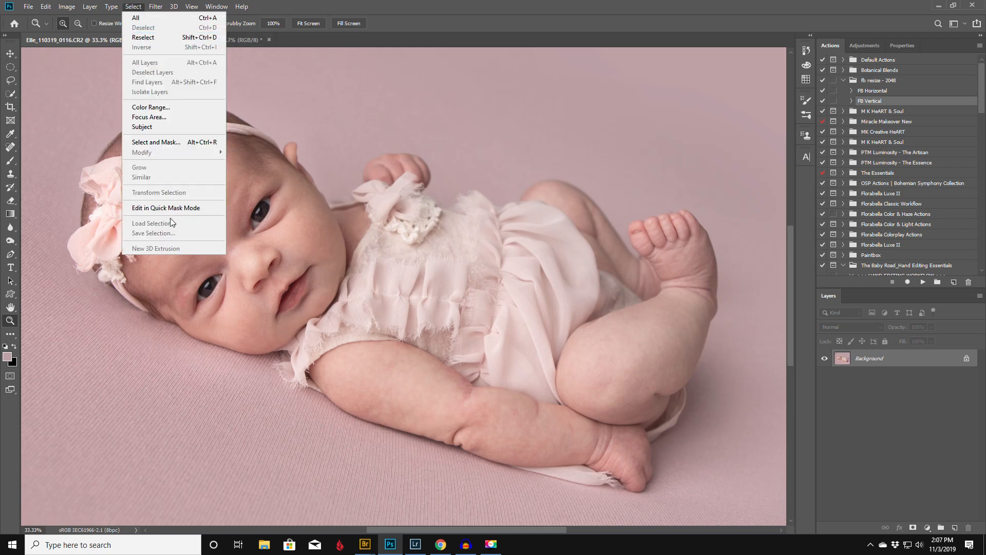
pyautogui.moveTo(156, 6)
pyautogui.moveTo(204, 225)
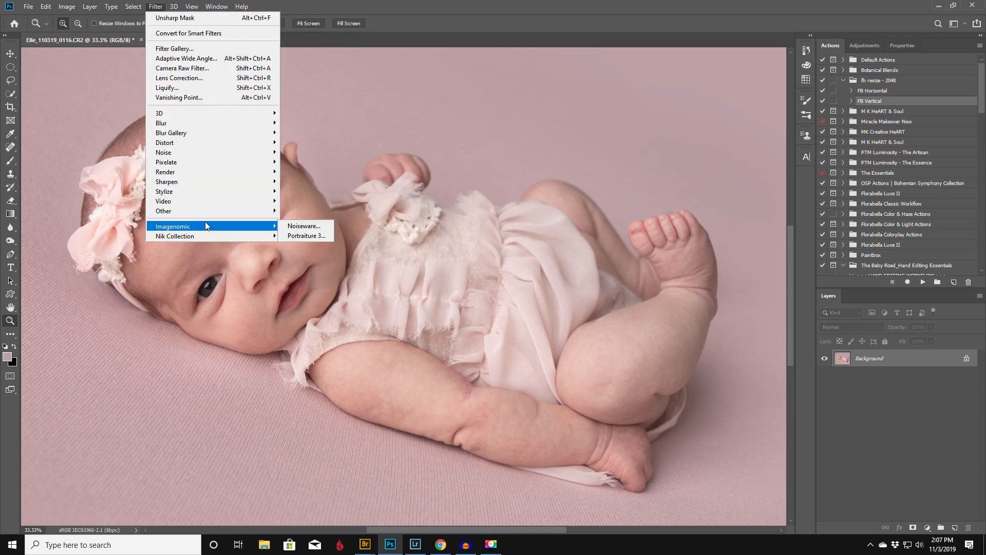
pyautogui.click(297, 235)
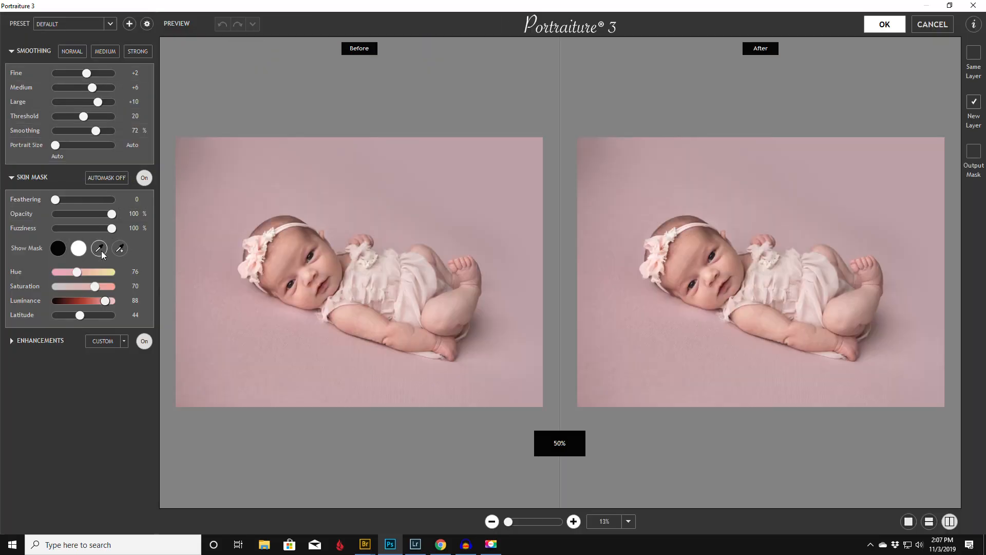
# Sample the baby's forehead as the skin tone for the Portraiture skin mask
pyautogui.click(100, 249)
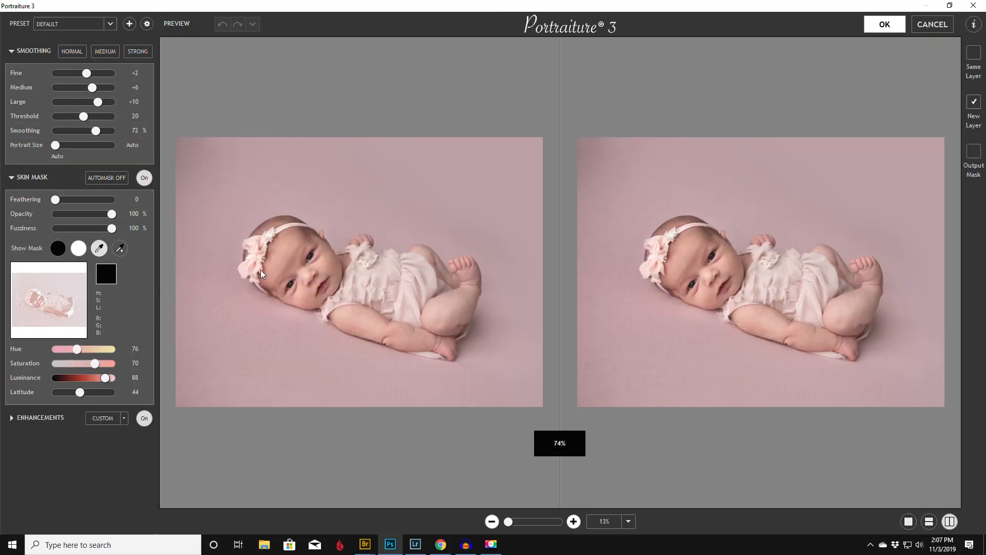
pyautogui.click(289, 262)
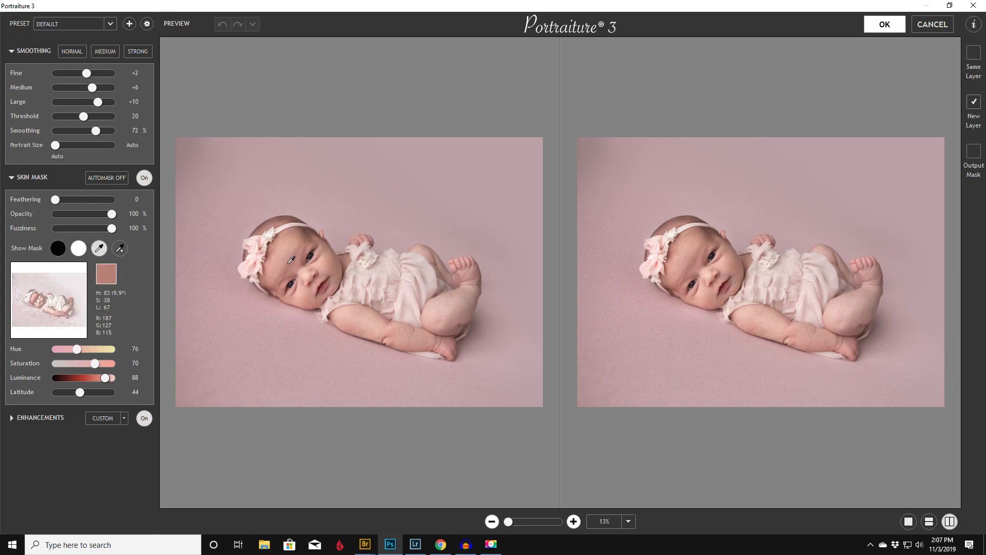
pyautogui.click(289, 261)
pyautogui.click(298, 267)
pyautogui.click(283, 257)
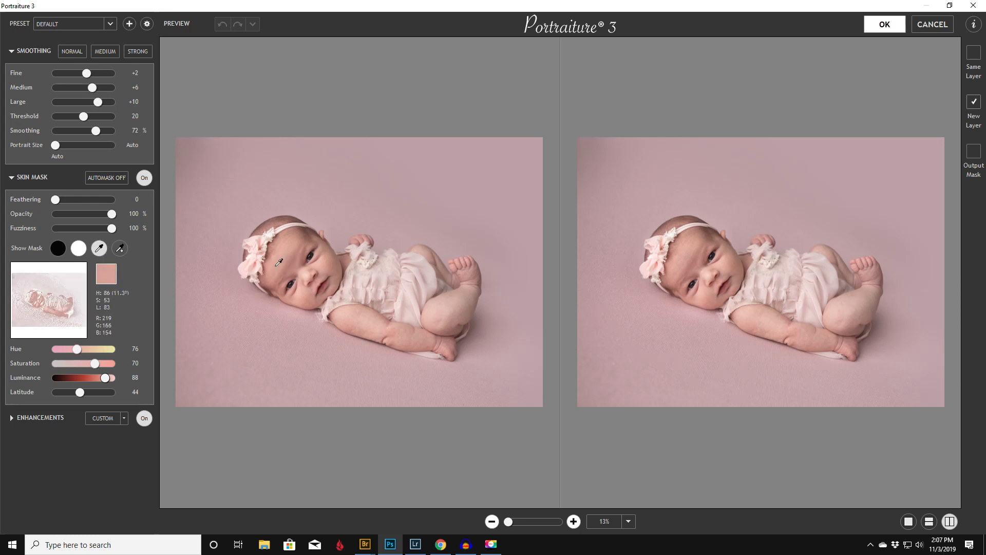
pyautogui.click(288, 263)
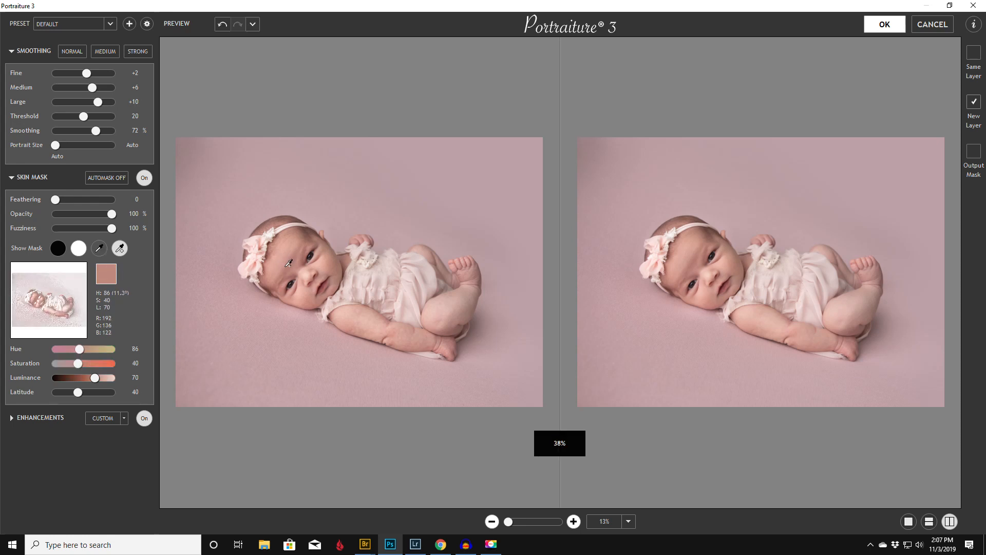
# Add skin samples from the baby's leg to the mask and apply the smoothing to a new layer
pyautogui.click(441, 309)
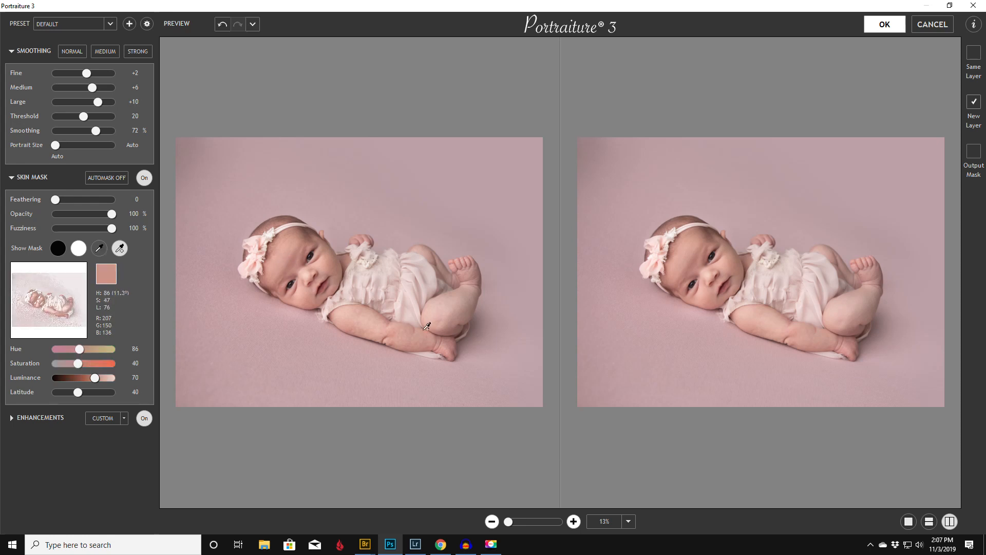
pyautogui.click(448, 303)
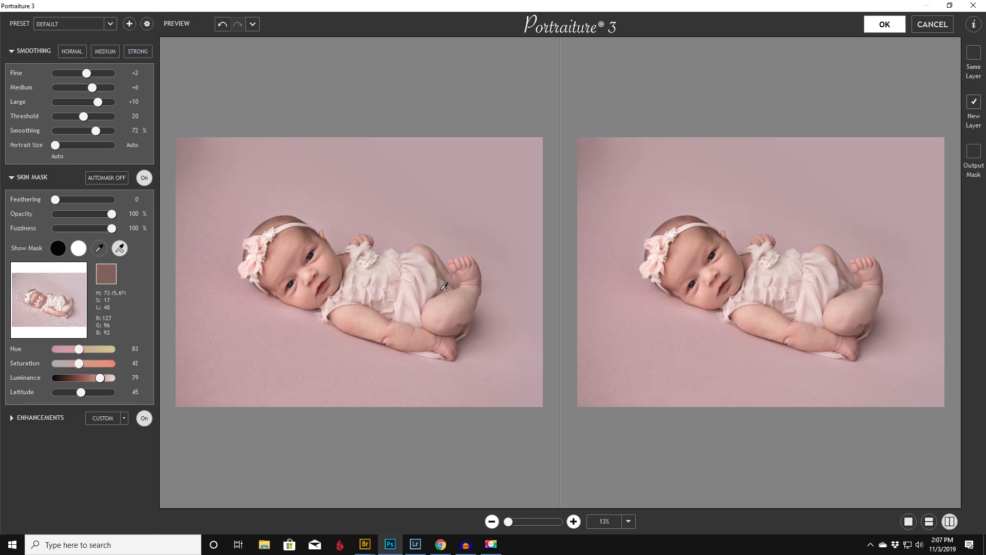
pyautogui.click(891, 24)
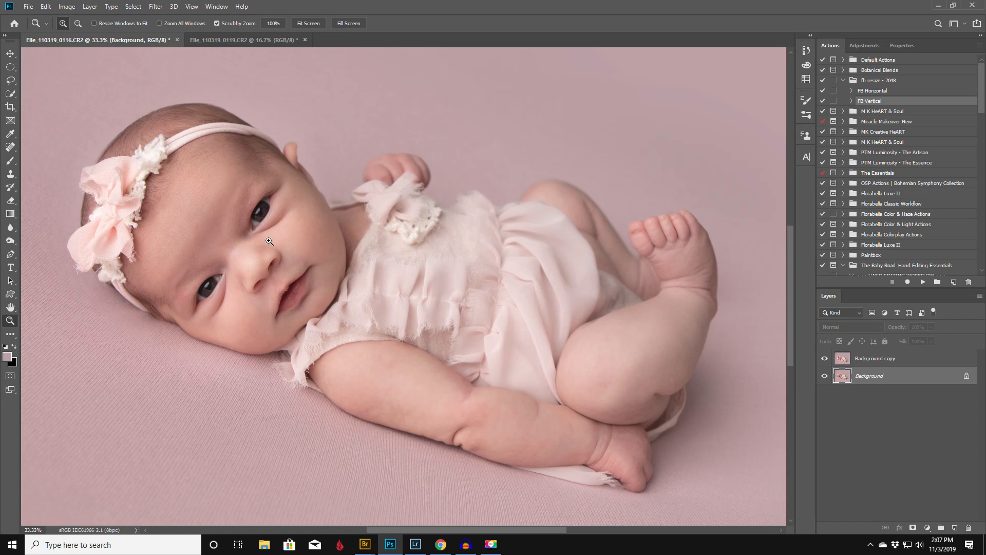
# Lower the Background copy layer's opacity to 60% and toggle its visibility to compare the smoothing
pyautogui.click(889, 360)
pyautogui.moveTo(900, 329); pyautogui.dragTo(879, 339)
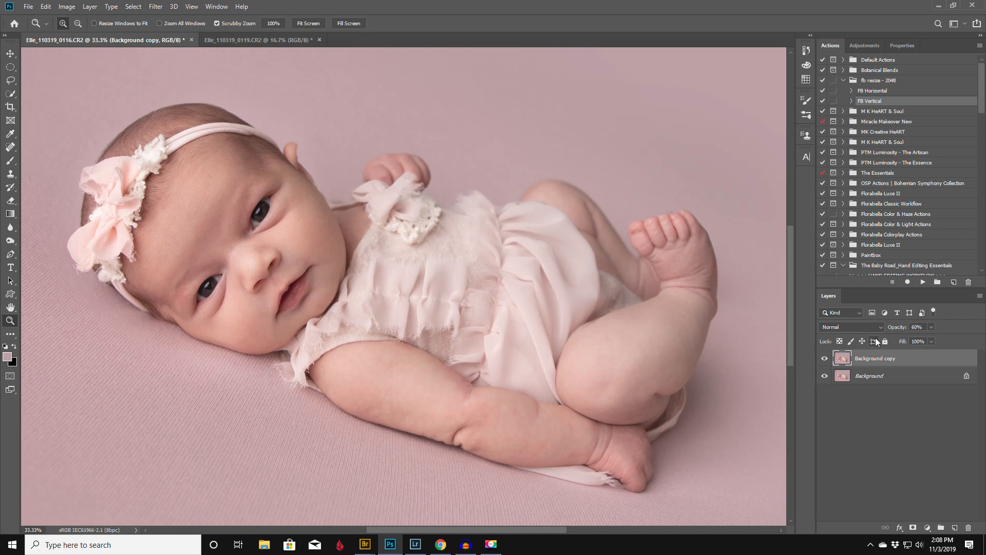
pyautogui.click(823, 358)
pyautogui.click(823, 358)
pyautogui.click(823, 359)
pyautogui.click(823, 358)
# Try the smoothed layer at 52% opacity and compare the skin with the layer hidden and shown
pyautogui.moveTo(898, 332); pyautogui.dragTo(897, 329)
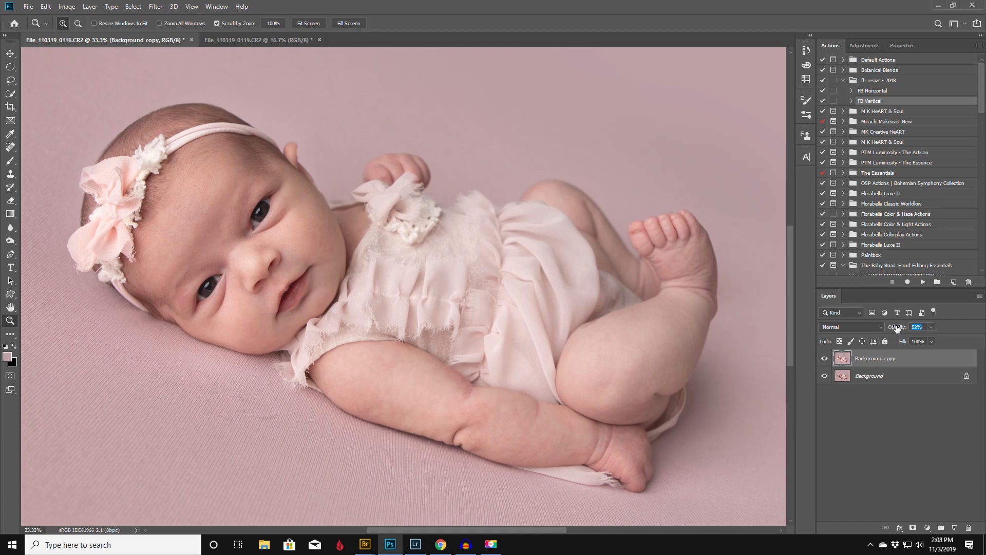
pyautogui.click(824, 359)
pyautogui.click(825, 359)
pyautogui.click(825, 359)
pyautogui.click(824, 359)
# Reduce the Background copy layer's opacity to 40%, check it against the original, and flatten the image
pyautogui.moveTo(896, 329); pyautogui.dragTo(890, 332)
pyautogui.click(825, 359)
pyautogui.click(825, 359)
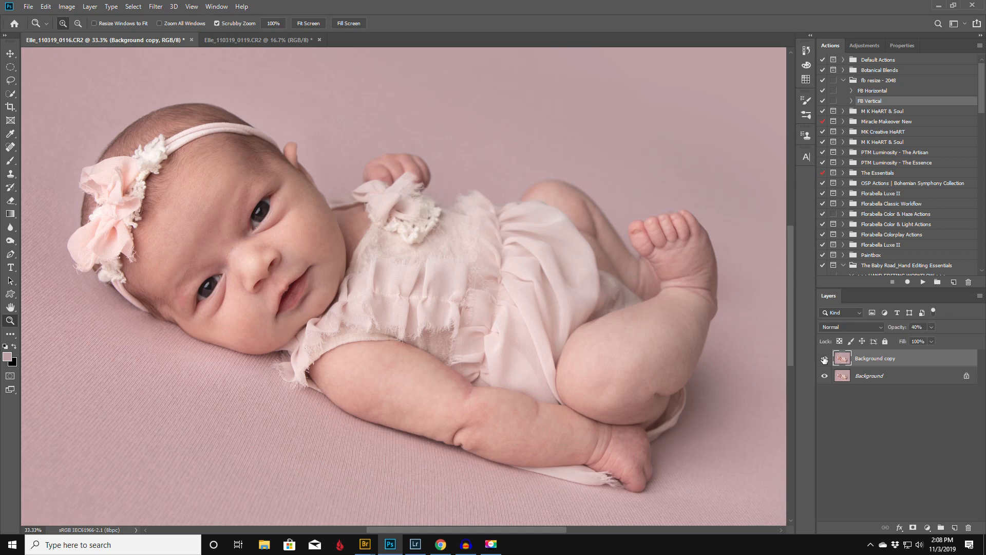
pyautogui.click(978, 296)
pyautogui.click(912, 477)
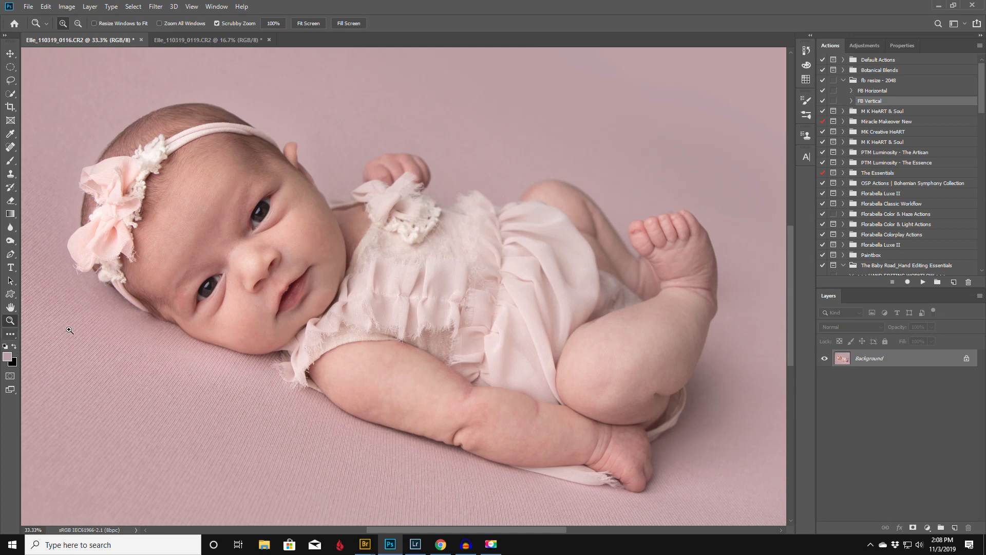
pyautogui.keyDown('alt'); pyautogui.click(217, 331); pyautogui.keyUp('alt')
pyautogui.keyDown('alt'); pyautogui.click(326, 365); pyautogui.keyUp('alt')
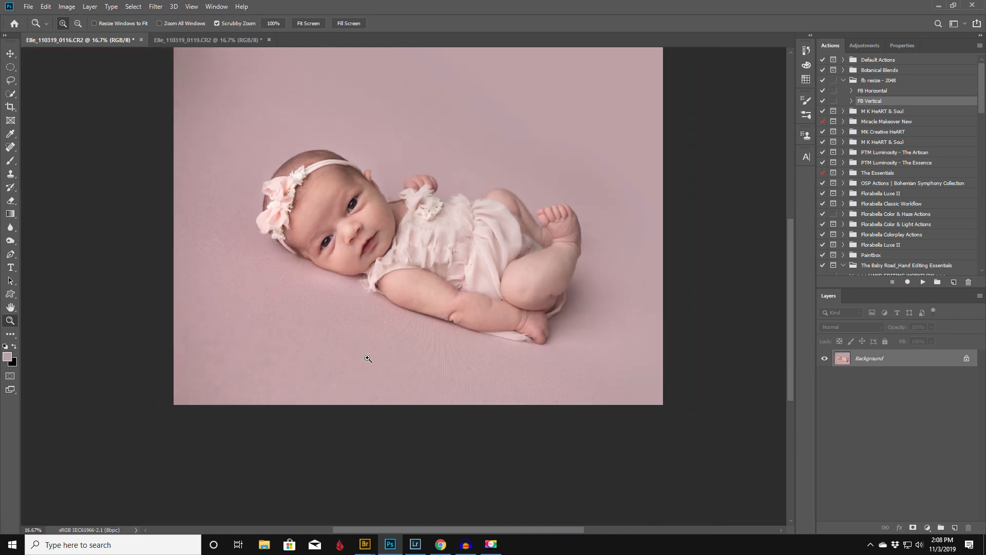
pyautogui.scroll(1, 369, 284)
pyautogui.scroll(1, 369, 284)
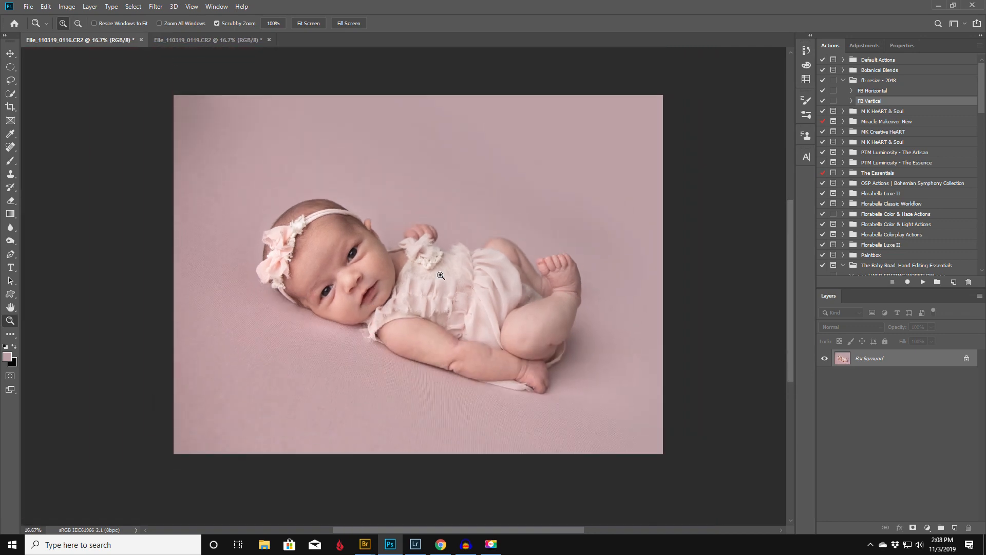